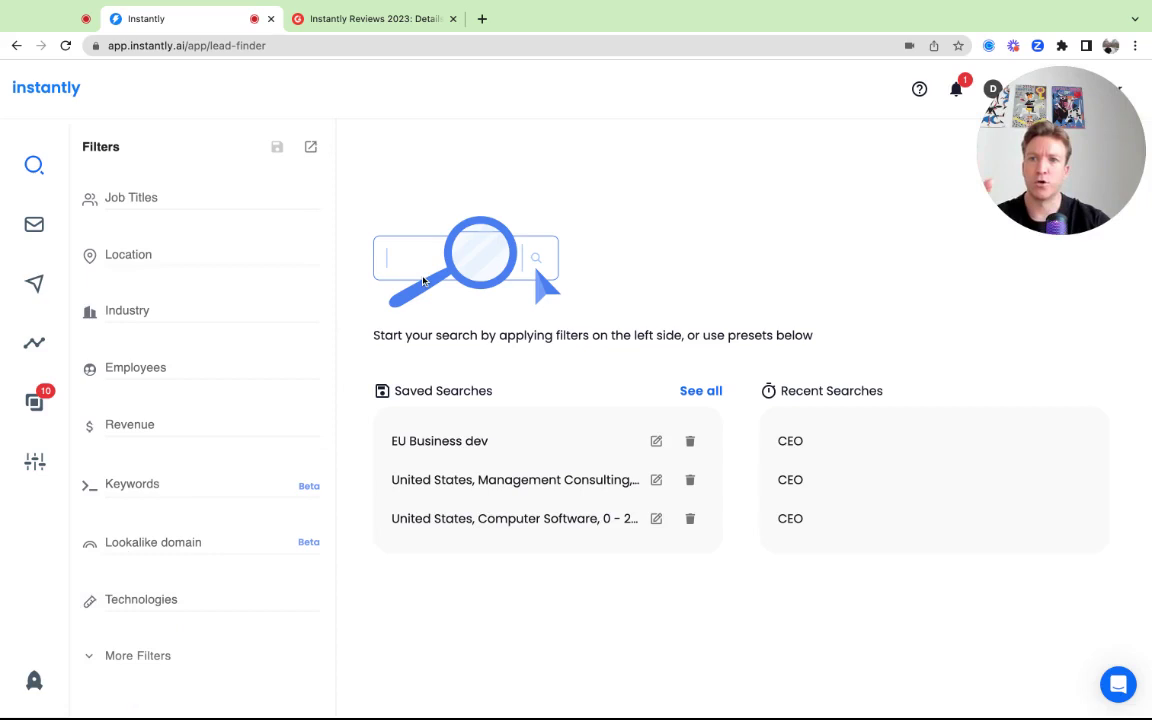
# Filter the leads by the technologies Klaviyo, MailChimp and Active Campaign.
pyautogui.click(162, 599)
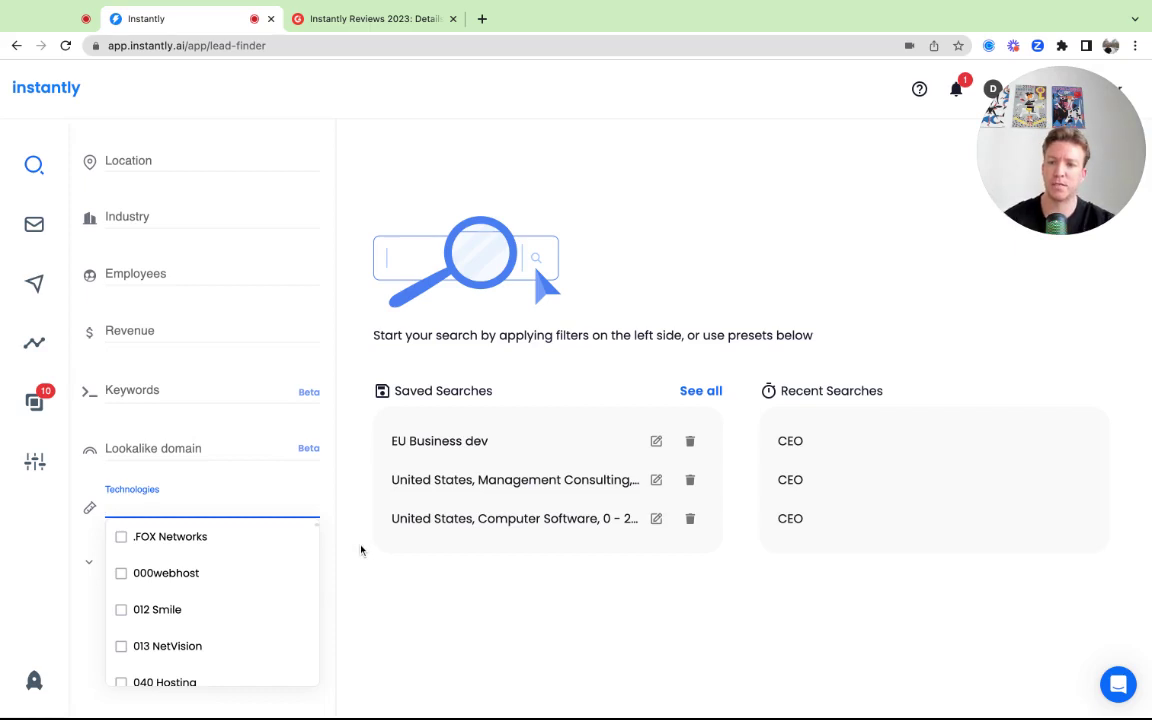
pyautogui.write('klaviyo')
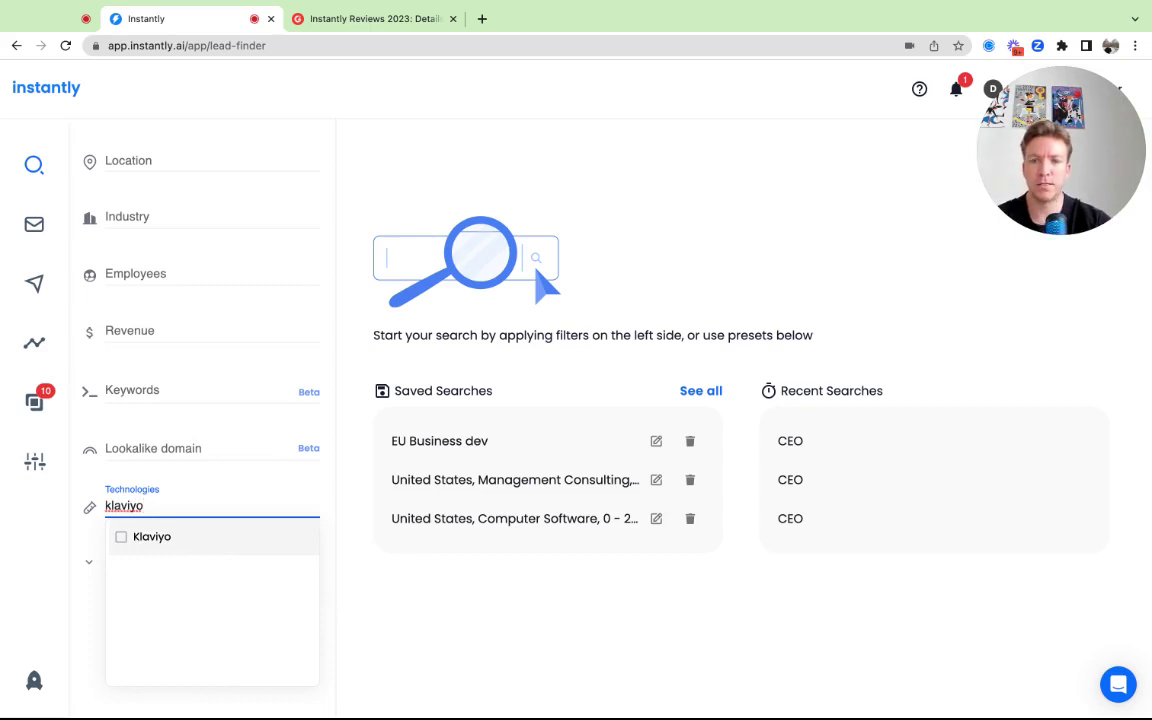
pyautogui.press('Return')
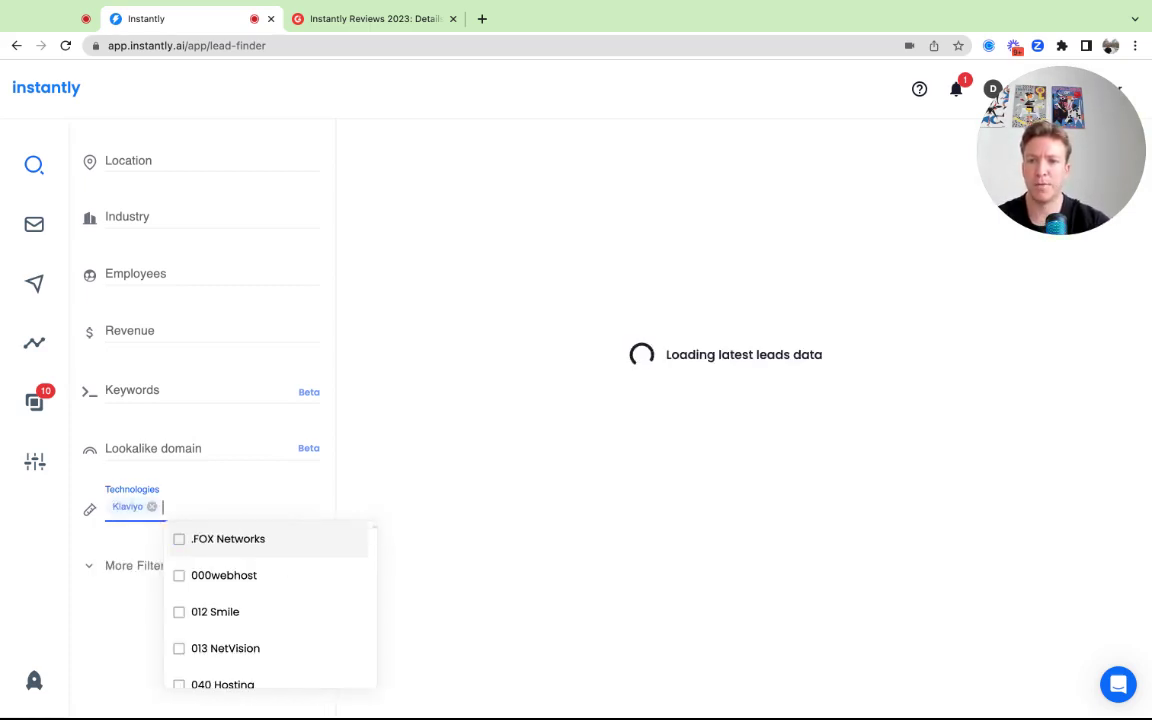
pyautogui.click(343, 491)
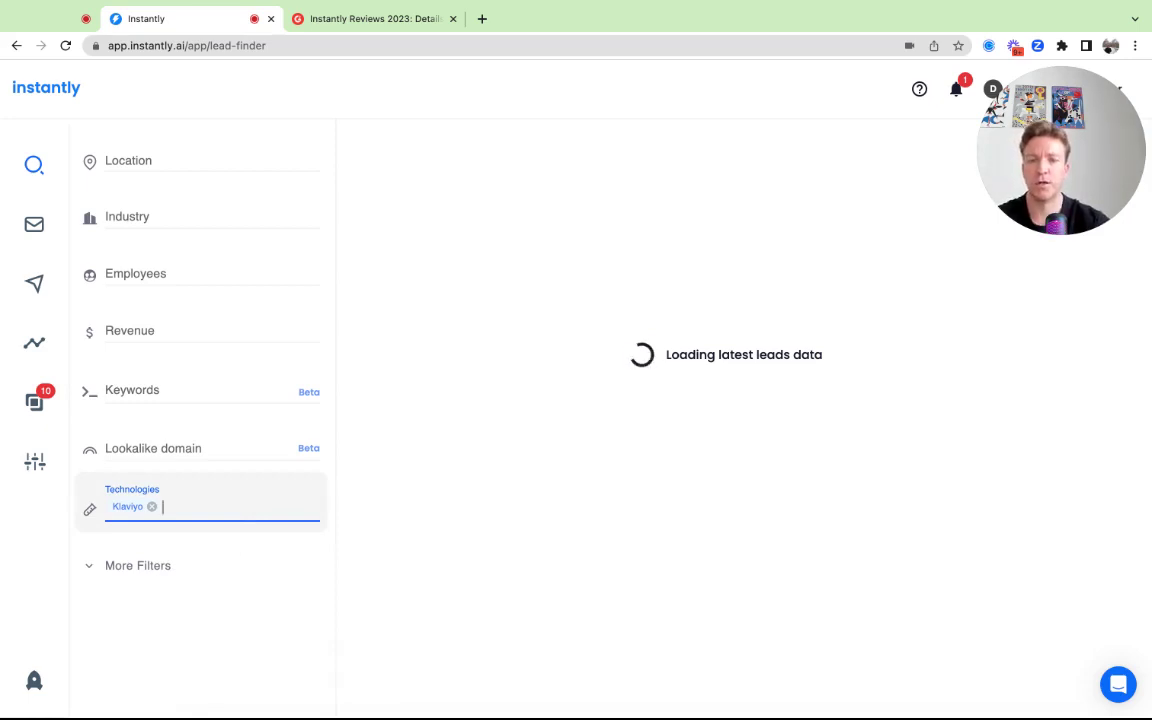
pyautogui.write('mailchi')
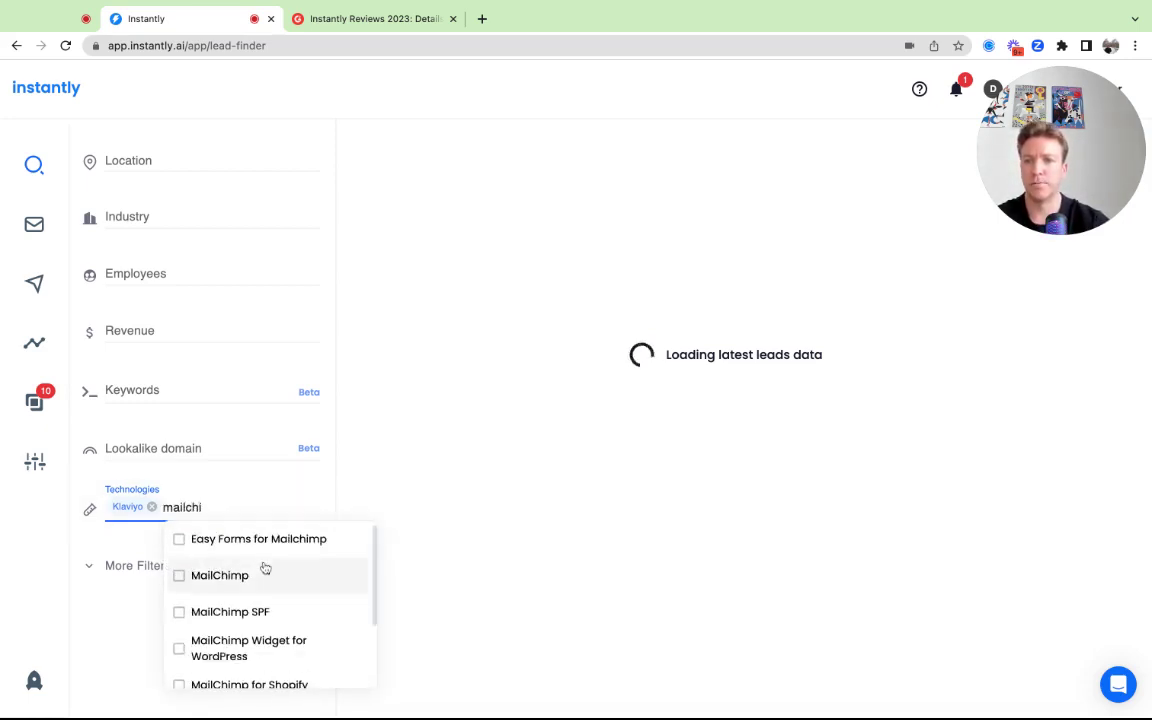
pyautogui.click(262, 574)
pyautogui.write('act')
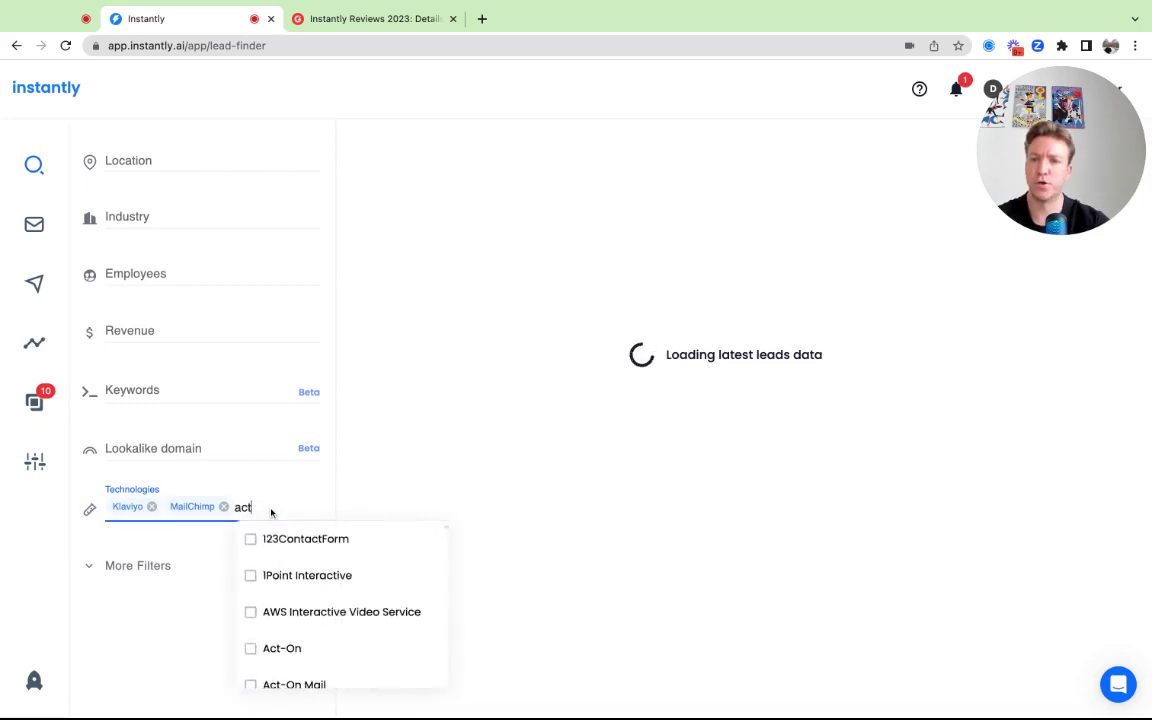
pyautogui.write('ive campai')
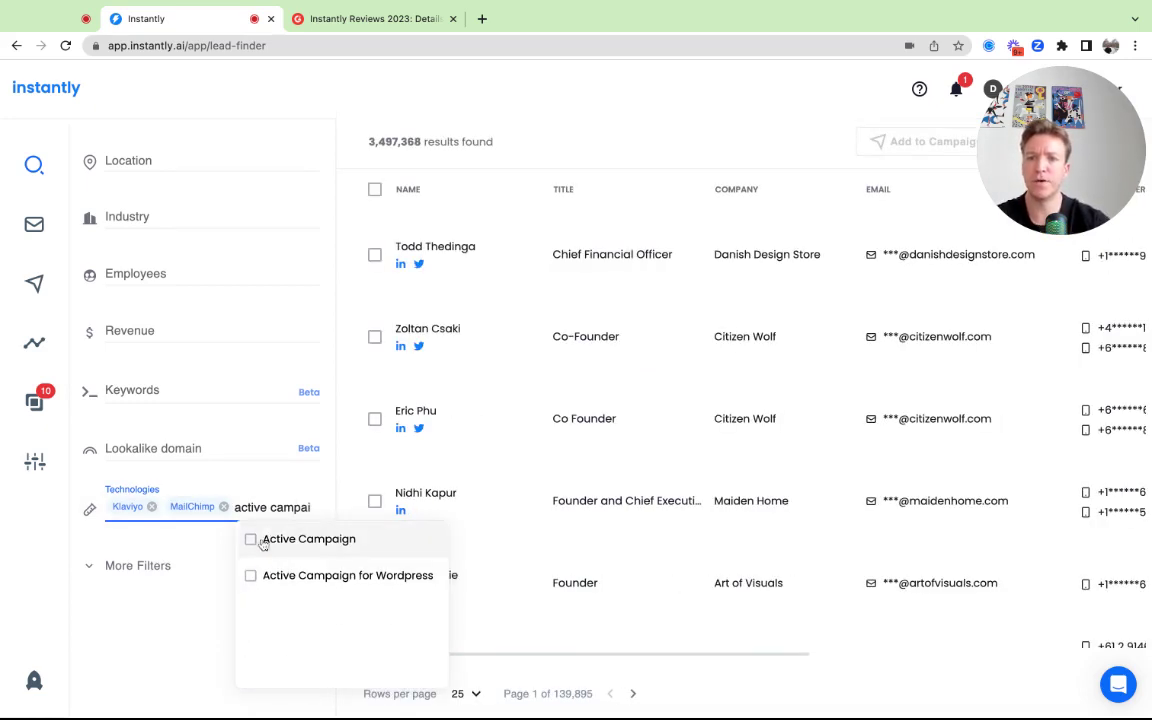
pyautogui.click(268, 540)
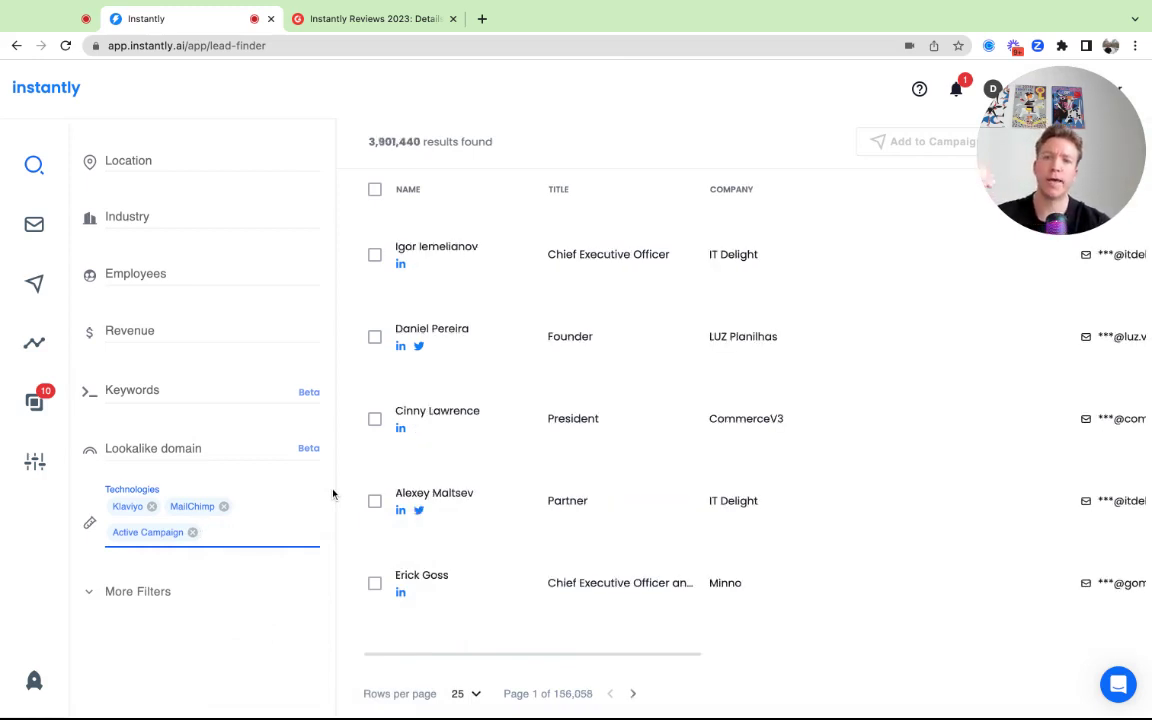
# Remove MailChimp and Klaviyo from the technologies filter and add Klaviyo back alongside Active Campaign.
pyautogui.click(224, 506)
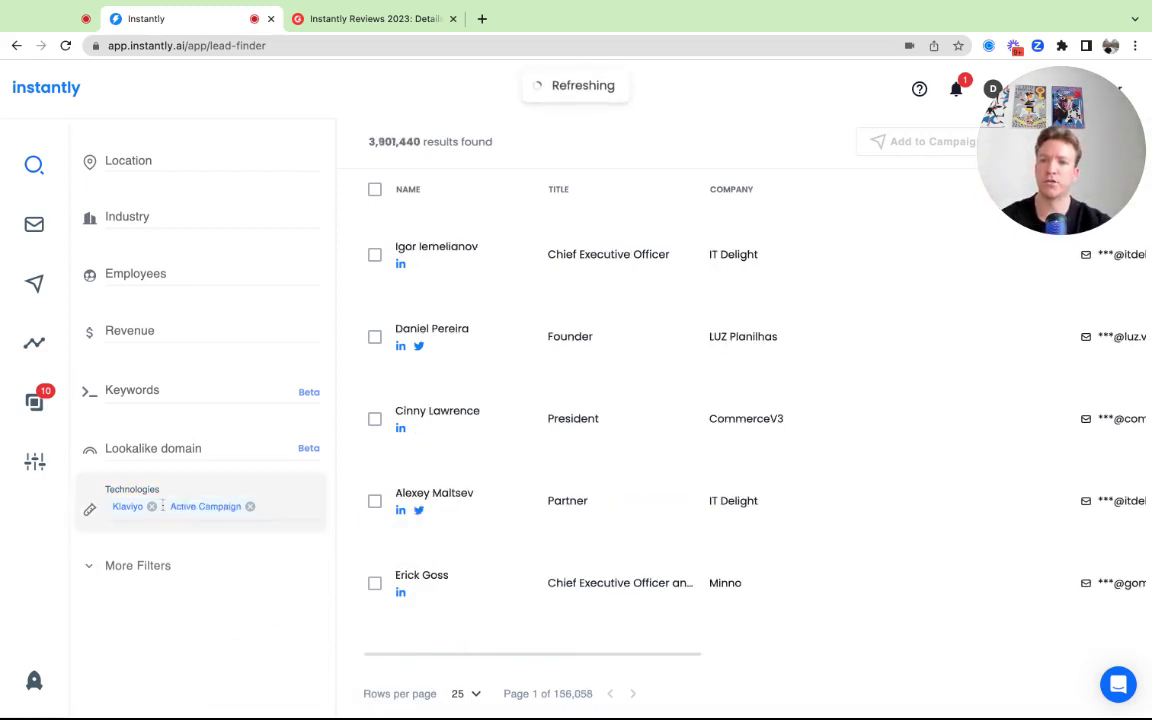
pyautogui.click(152, 506)
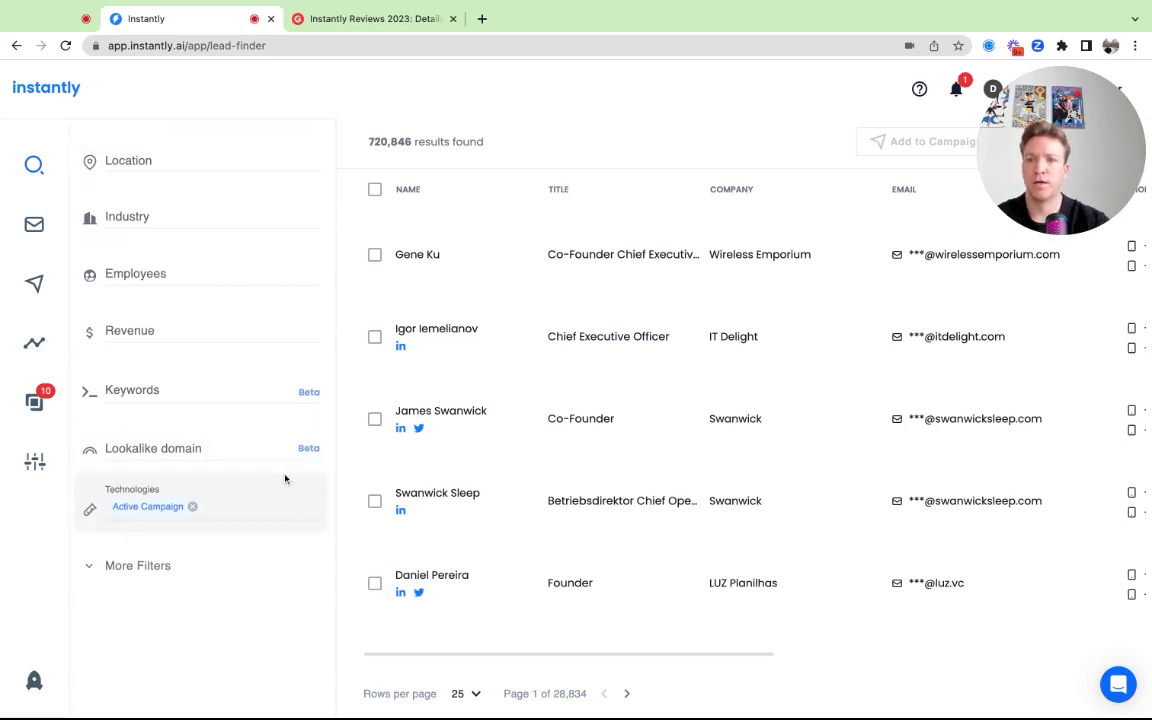
pyautogui.click(221, 505)
pyautogui.write('klaviy')
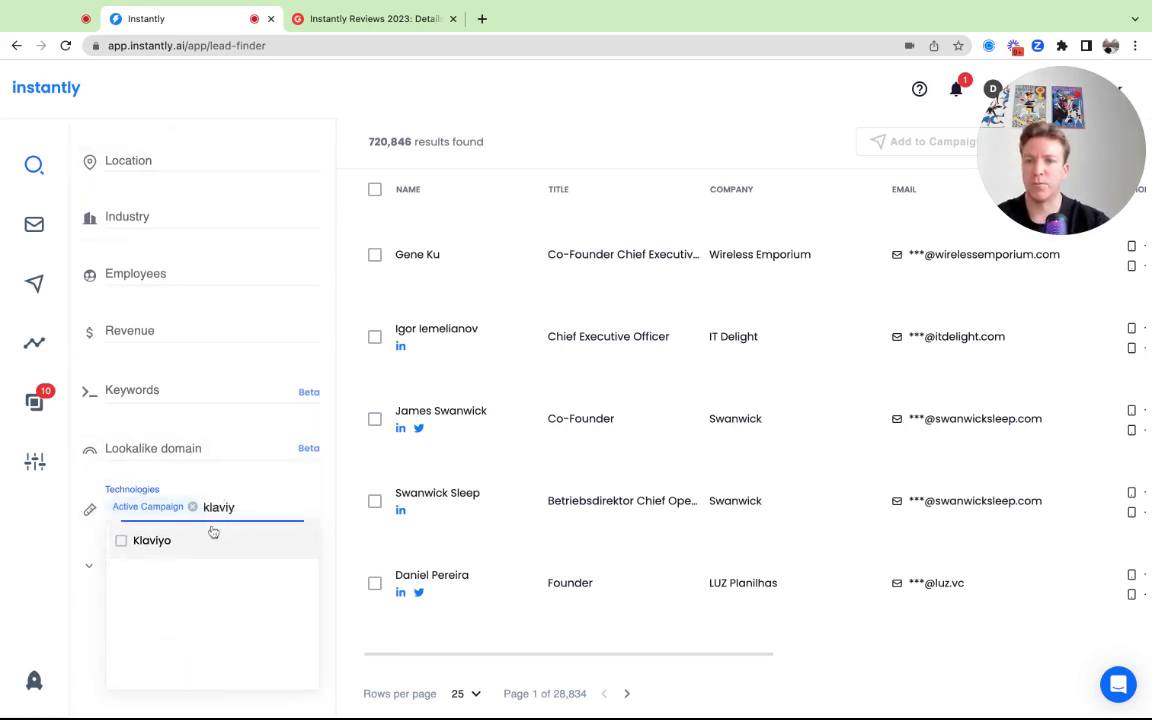
pyautogui.click(213, 540)
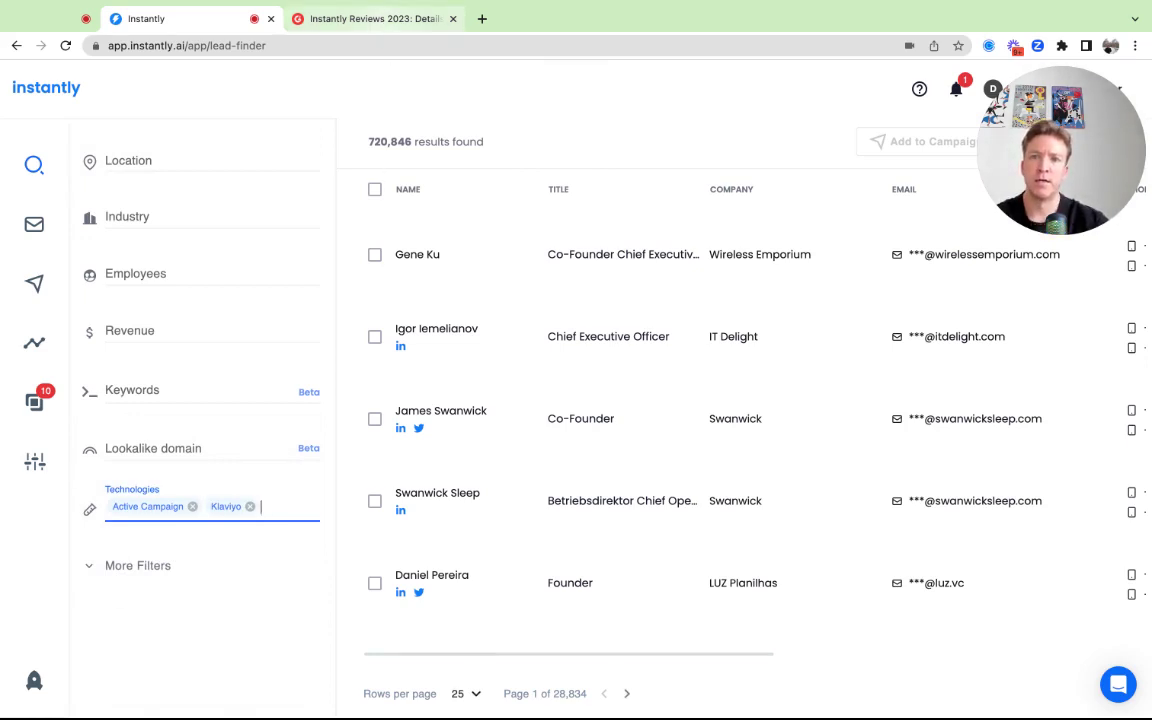
# Switch to the G2 reviews site, search for klaviyo and open the Klaviyo product's reviews page.
pyautogui.click(370, 18)
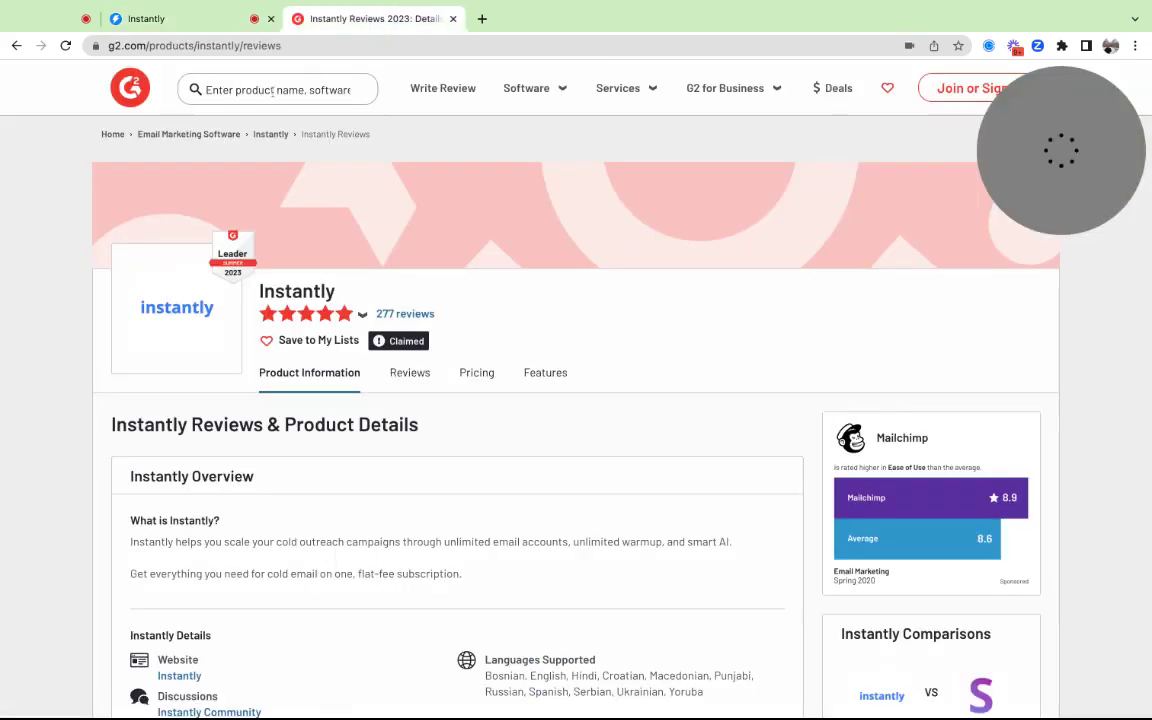
pyautogui.click(214, 94)
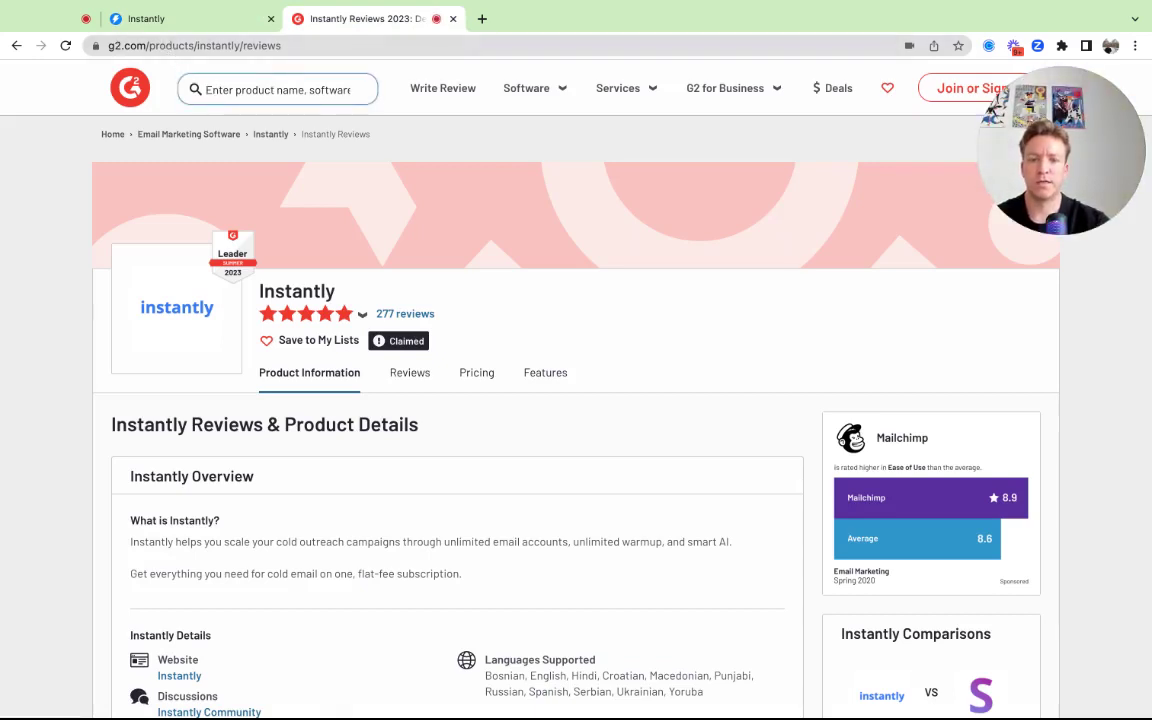
pyautogui.write('klaviyo')
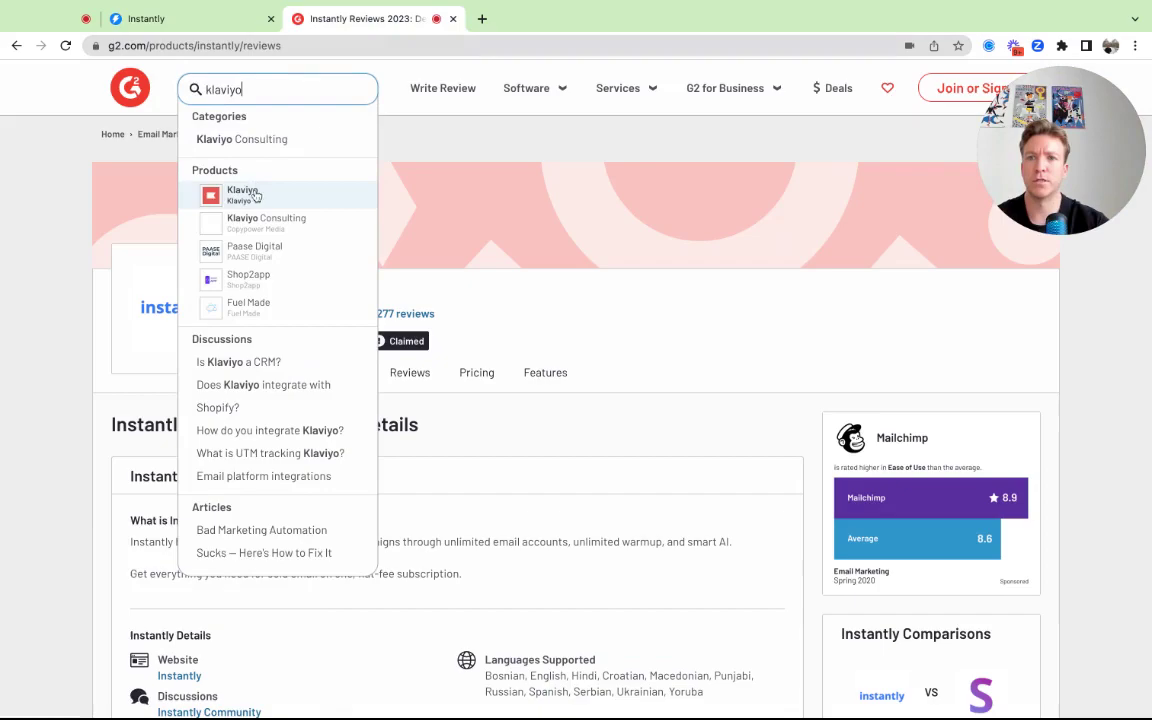
pyautogui.click(256, 195)
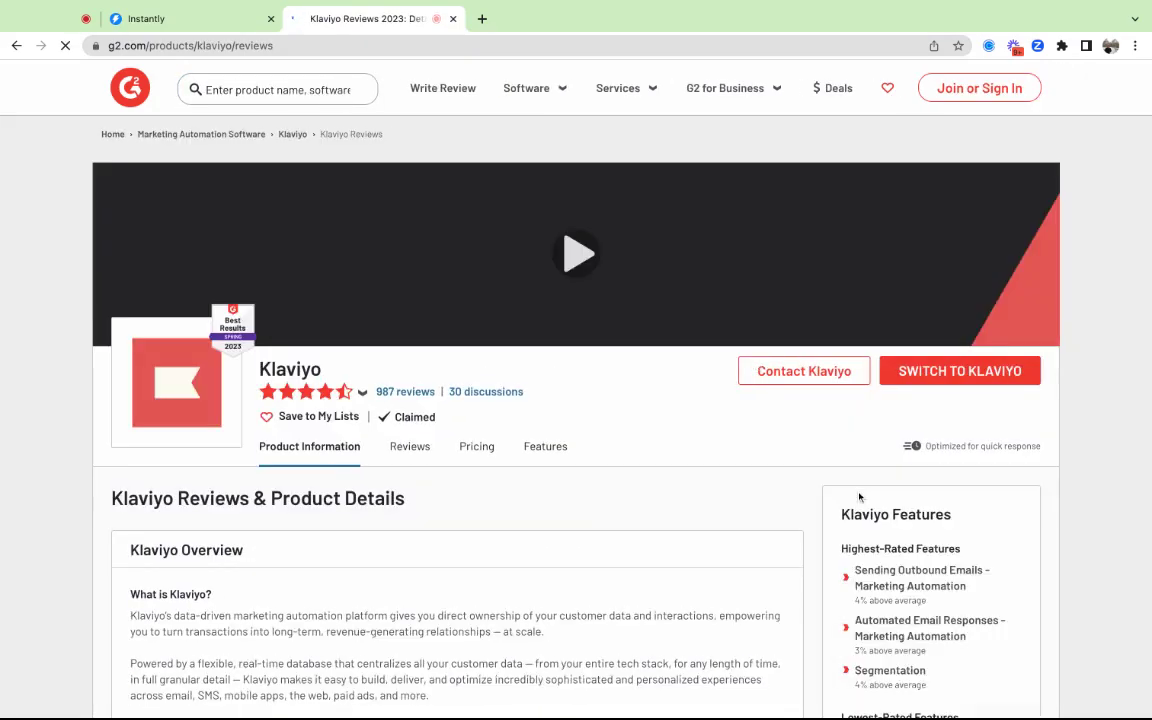
# Examine the Klaviyo comparisons on the G2 page to find competing email marketing products.
pyautogui.scroll(-3, 818, 498)
pyautogui.scroll(-13, 818, 498)
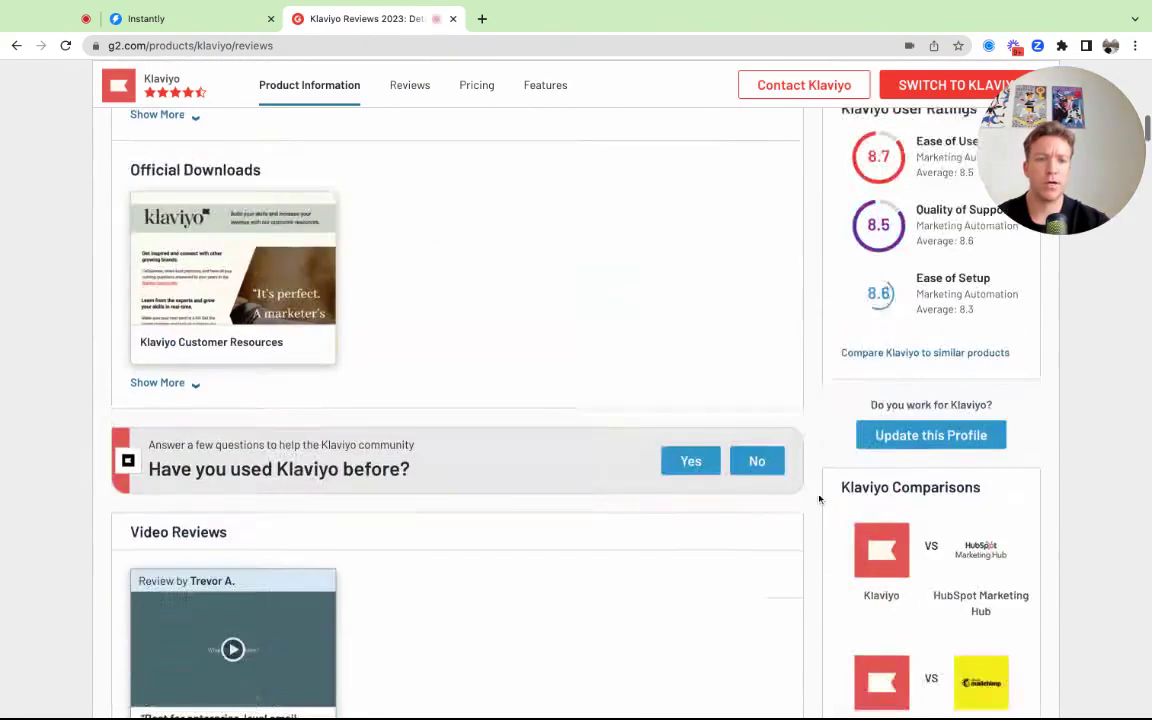
pyautogui.scroll(-6, 818, 498)
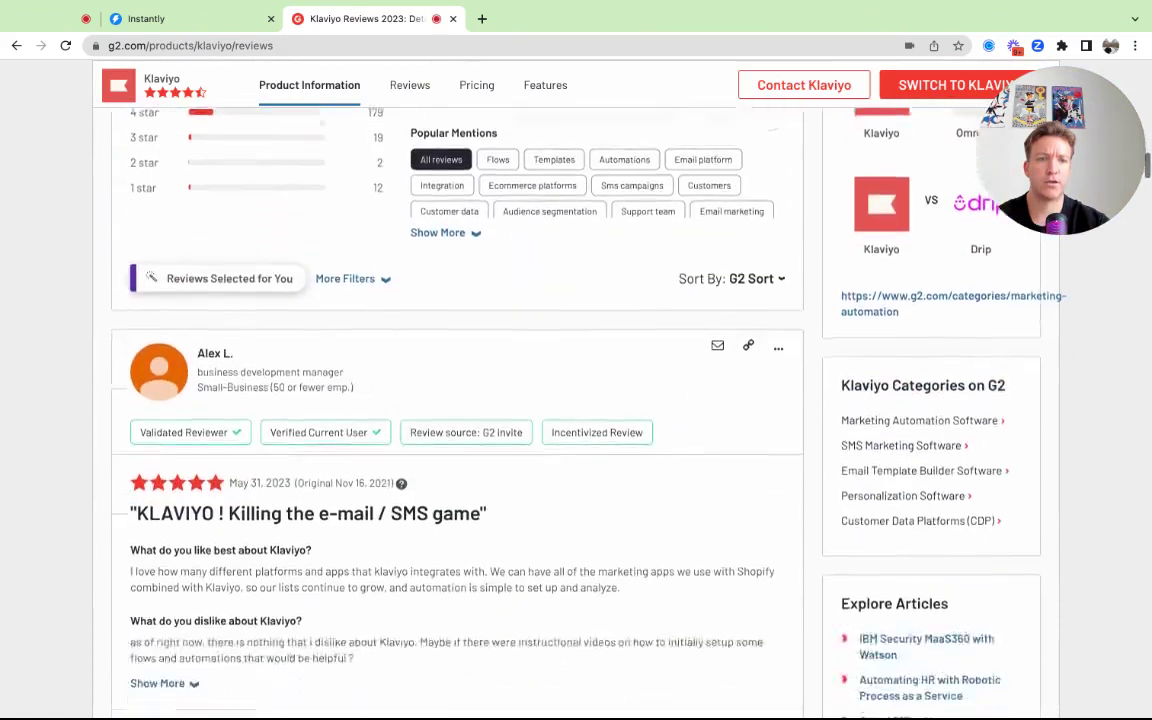
pyautogui.scroll(3, 818, 498)
pyautogui.scroll(3, 1062, 498)
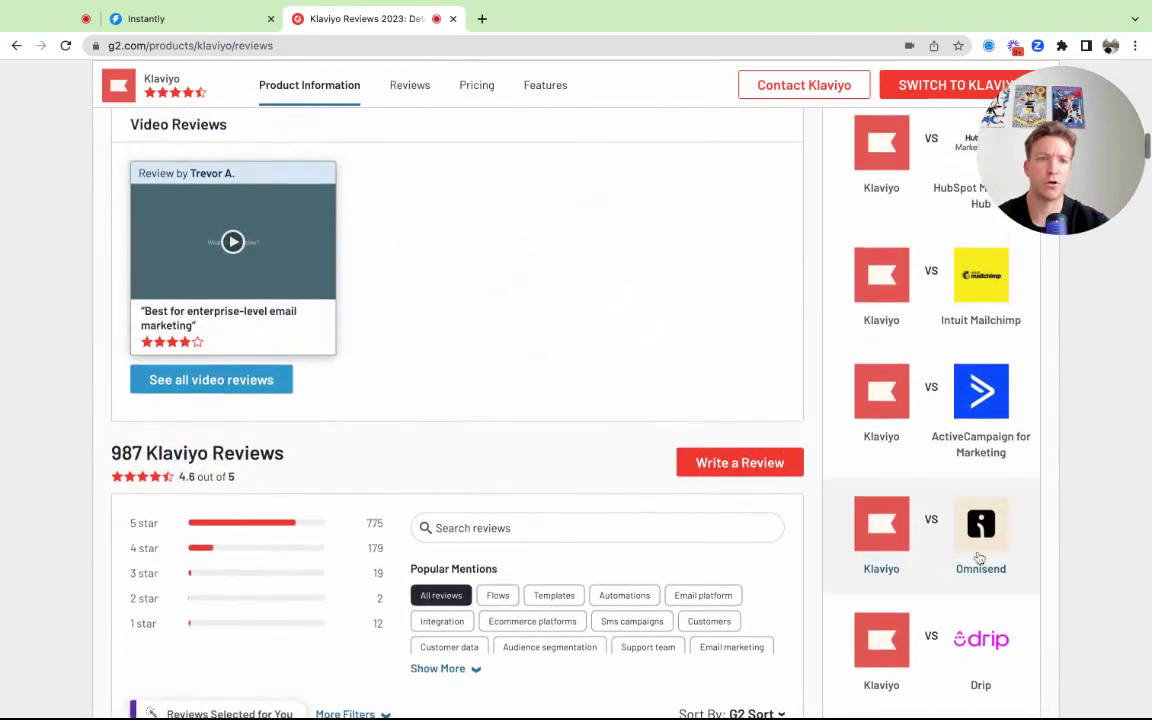
pyautogui.scroll(-1, 1062, 498)
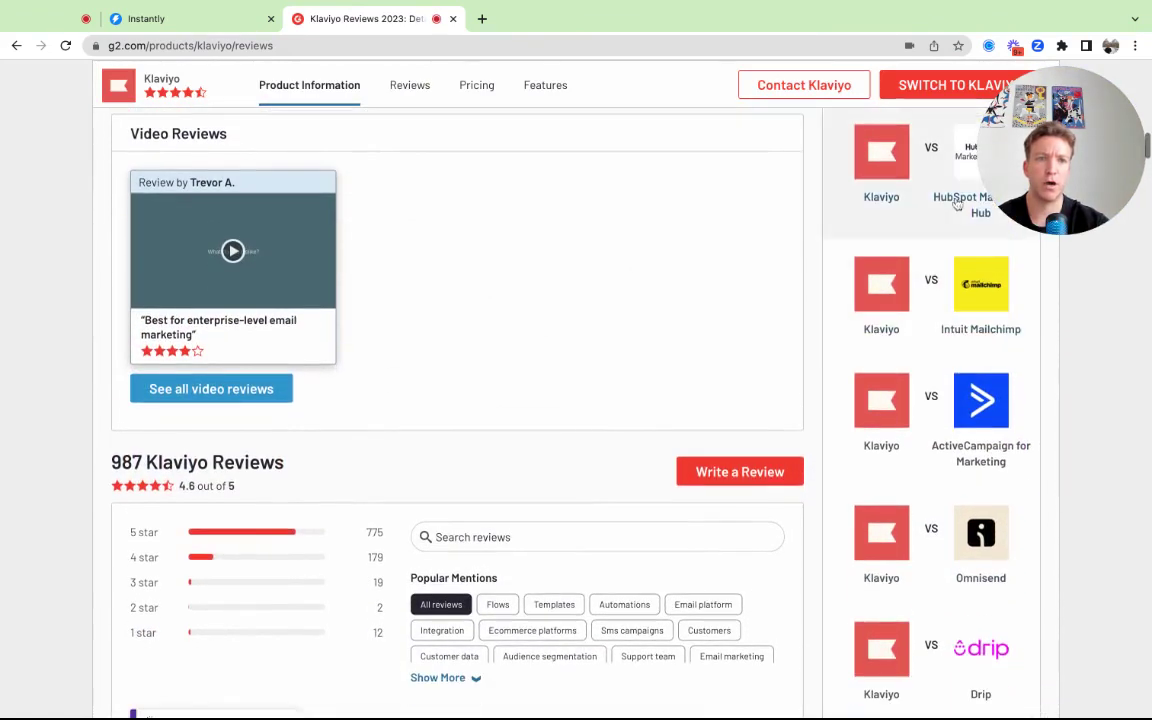
pyautogui.scroll(-1, 1079, 342)
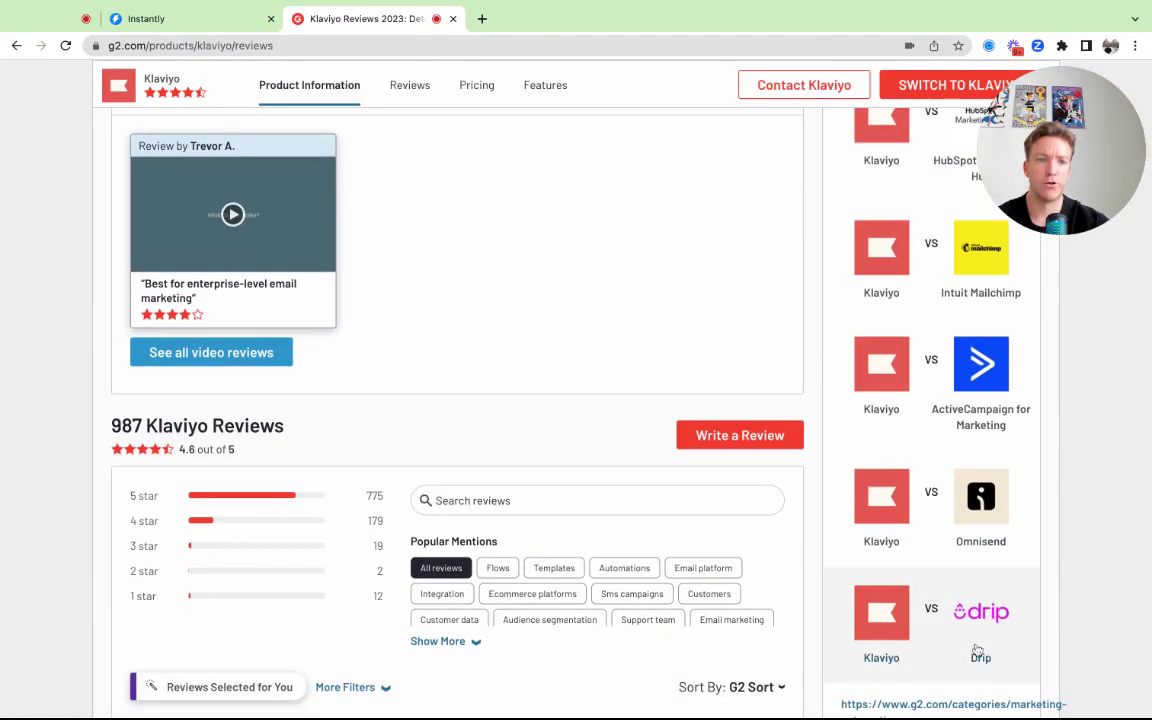
# Switch back to the Instantly lead finder and add Drip to the technologies filter.
pyautogui.click(166, 14)
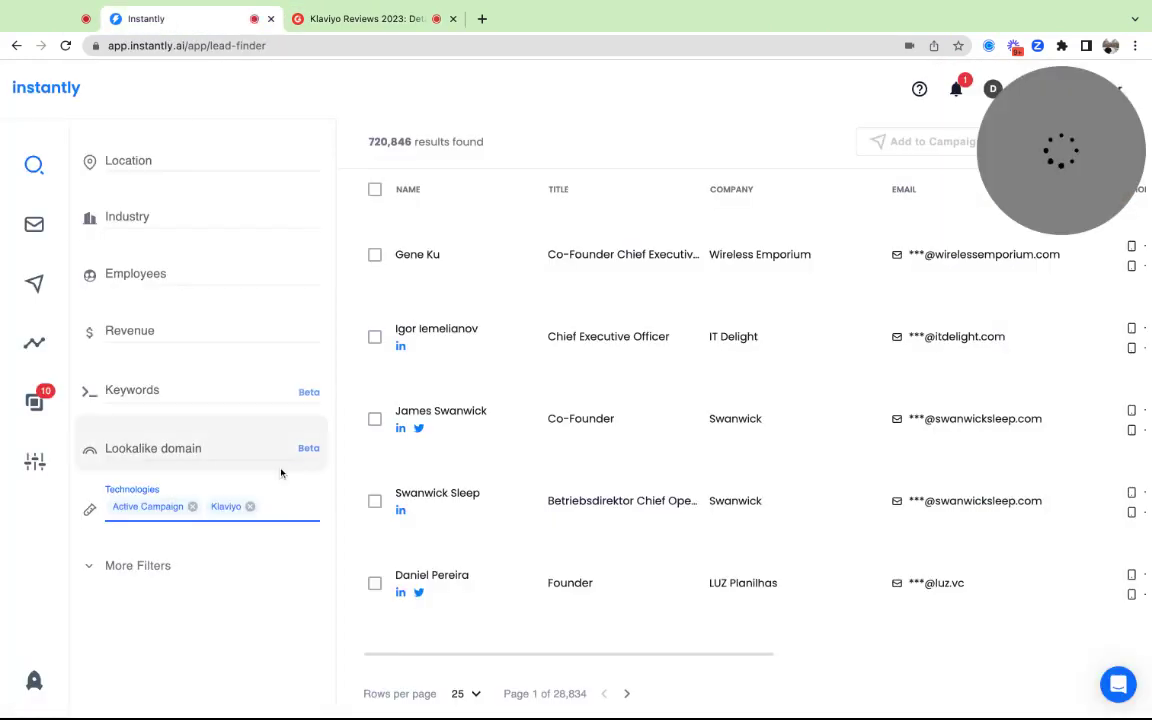
pyautogui.write('drip')
pyautogui.click(150, 542)
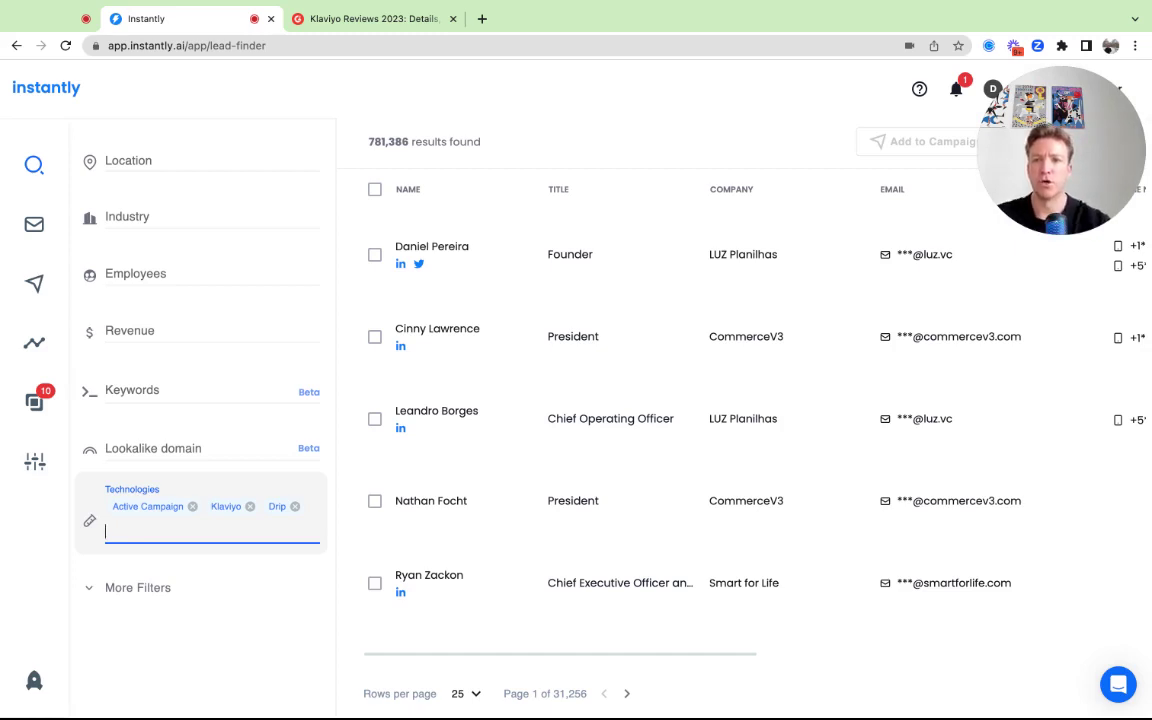
# Restrict the lead search to the location United States.
pyautogui.scroll(3, 275, 337)
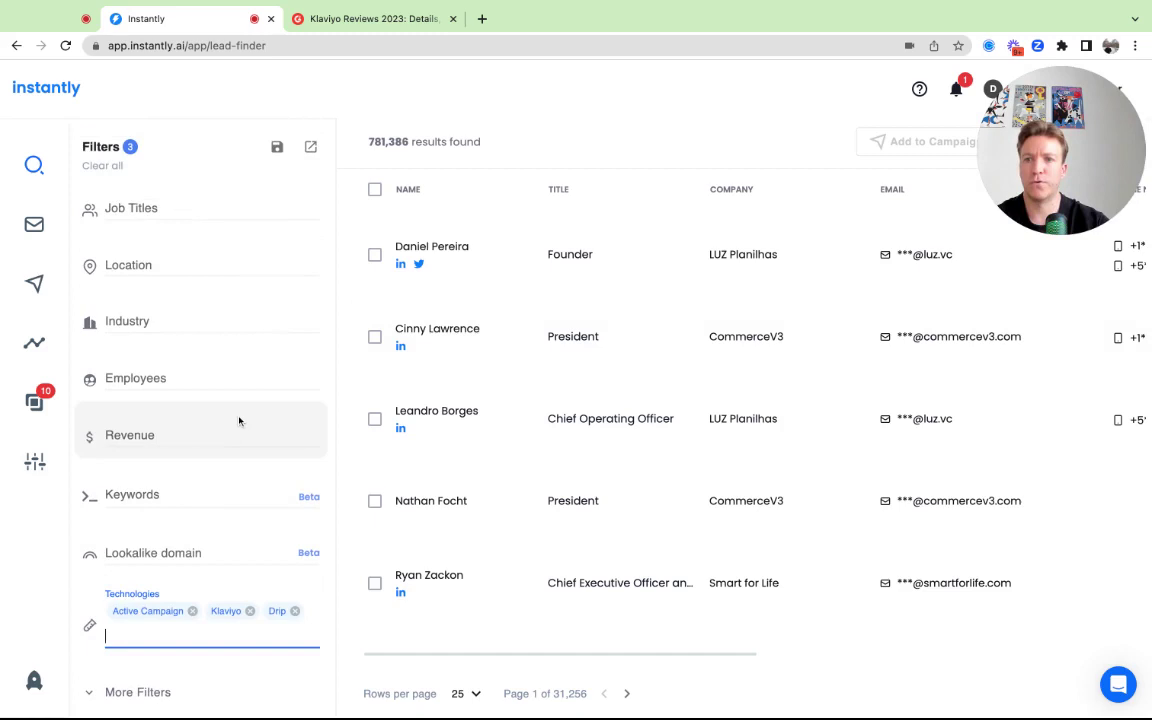
pyautogui.click(150, 263)
pyautogui.write('united states')
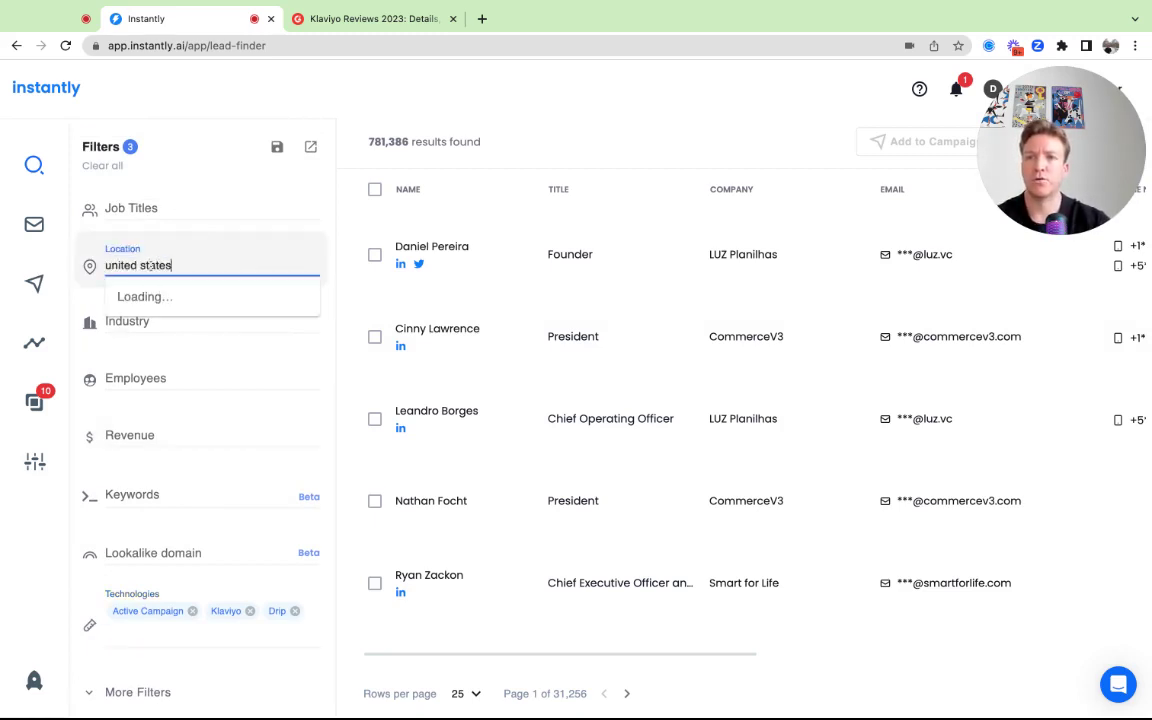
pyautogui.click(181, 296)
# Restrict the lead search to the job title CEO and close the title options.
pyautogui.click(245, 213)
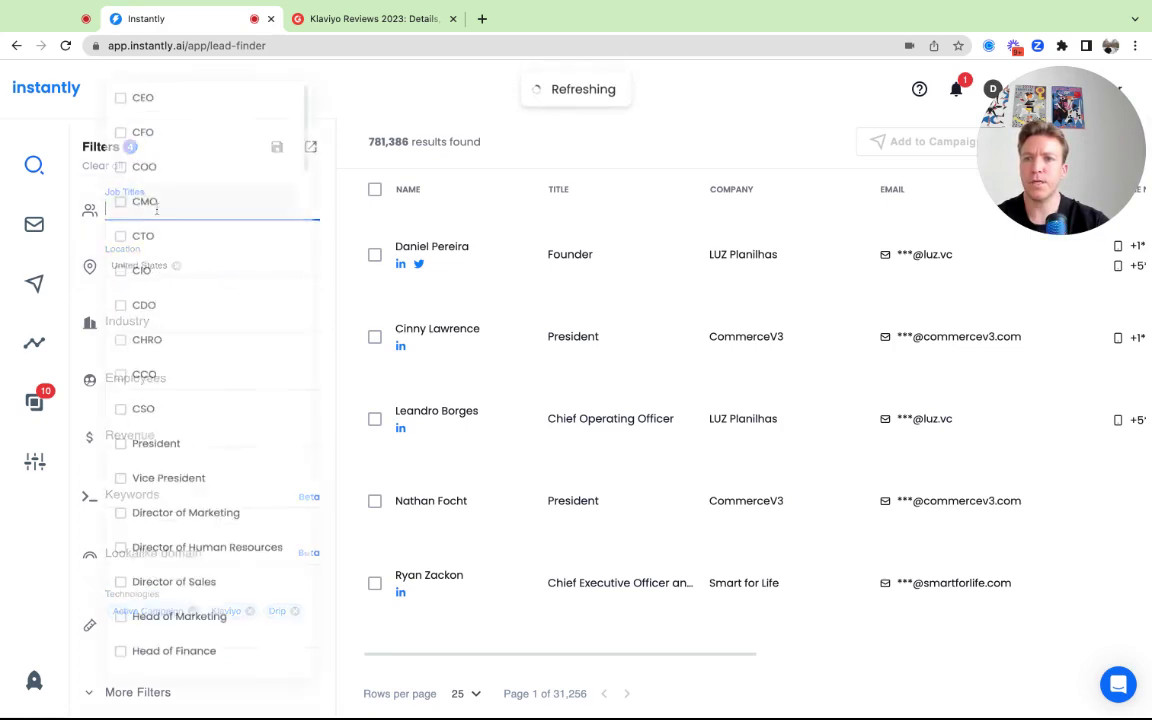
pyautogui.click(150, 92)
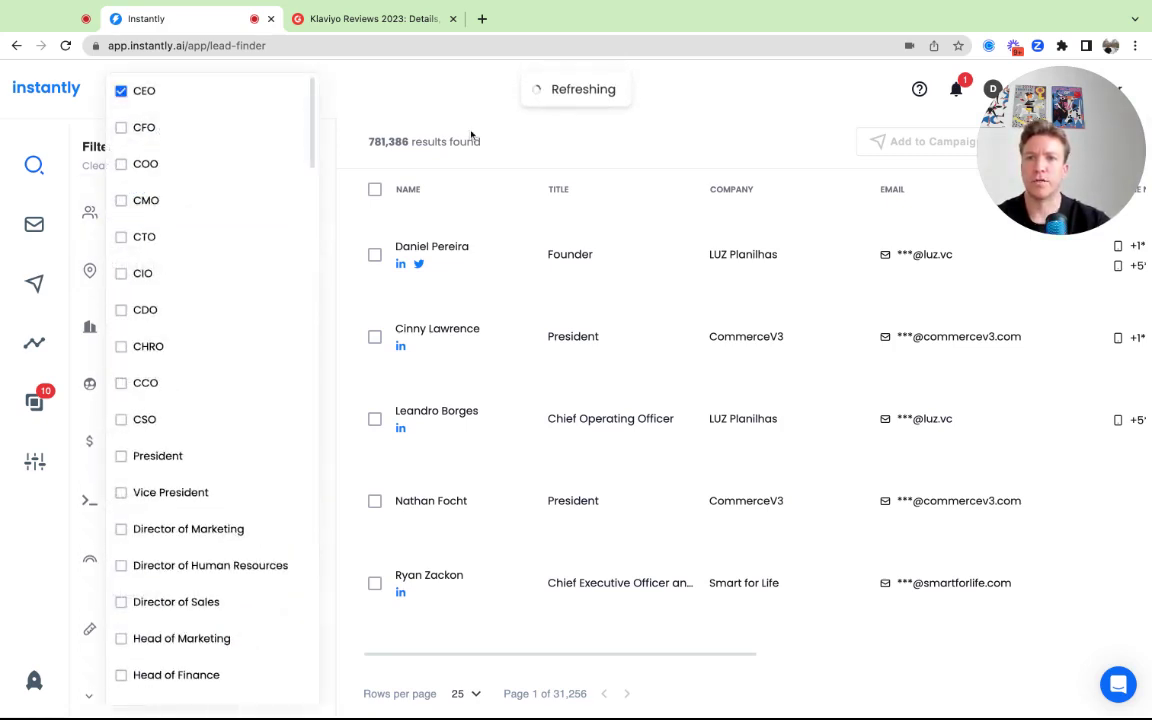
pyautogui.click(422, 120)
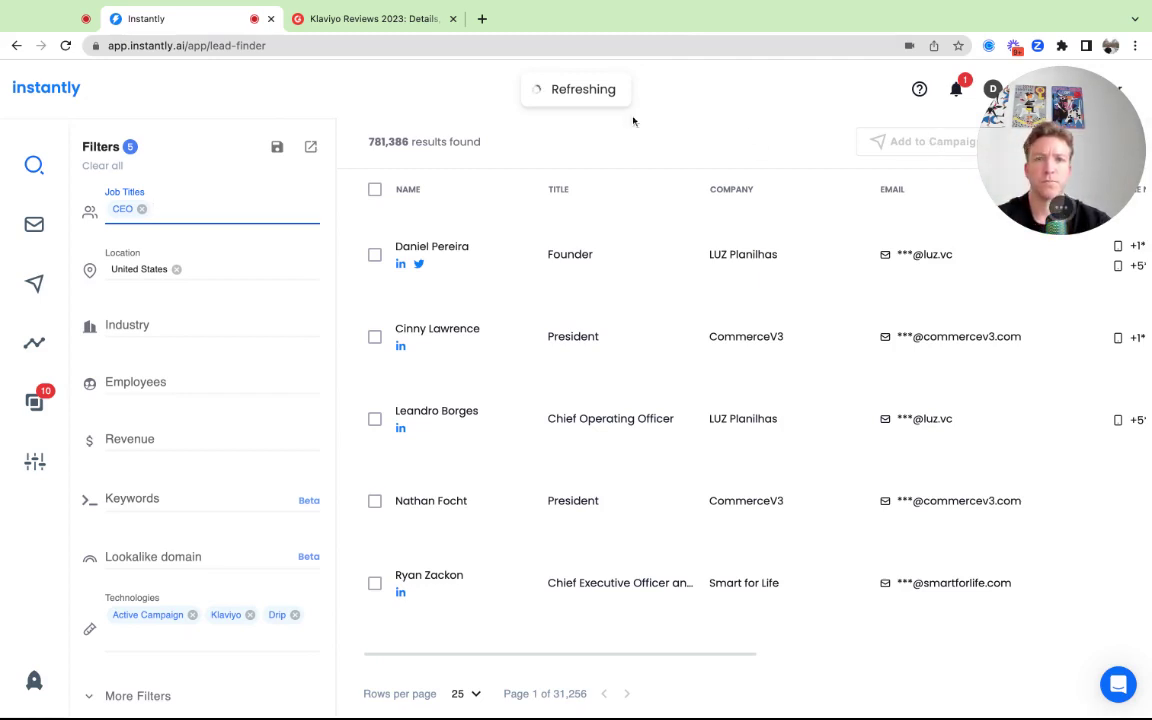
pyautogui.moveTo(1066, 208)
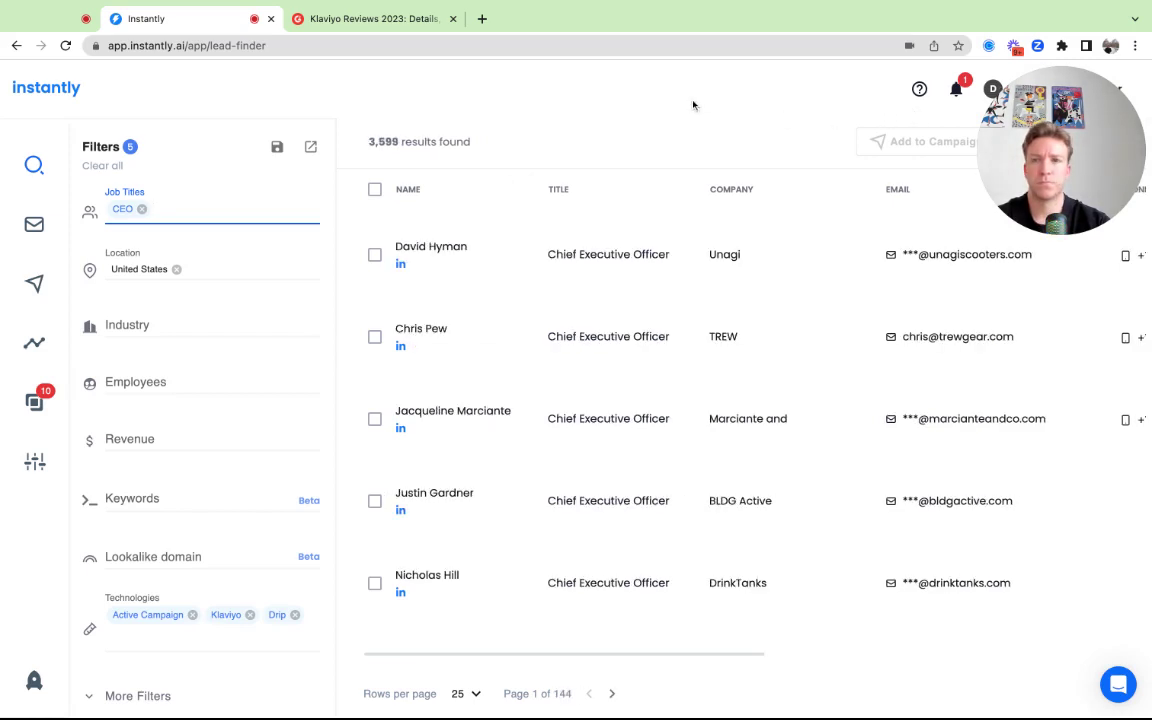
pyautogui.click(1145, 141)
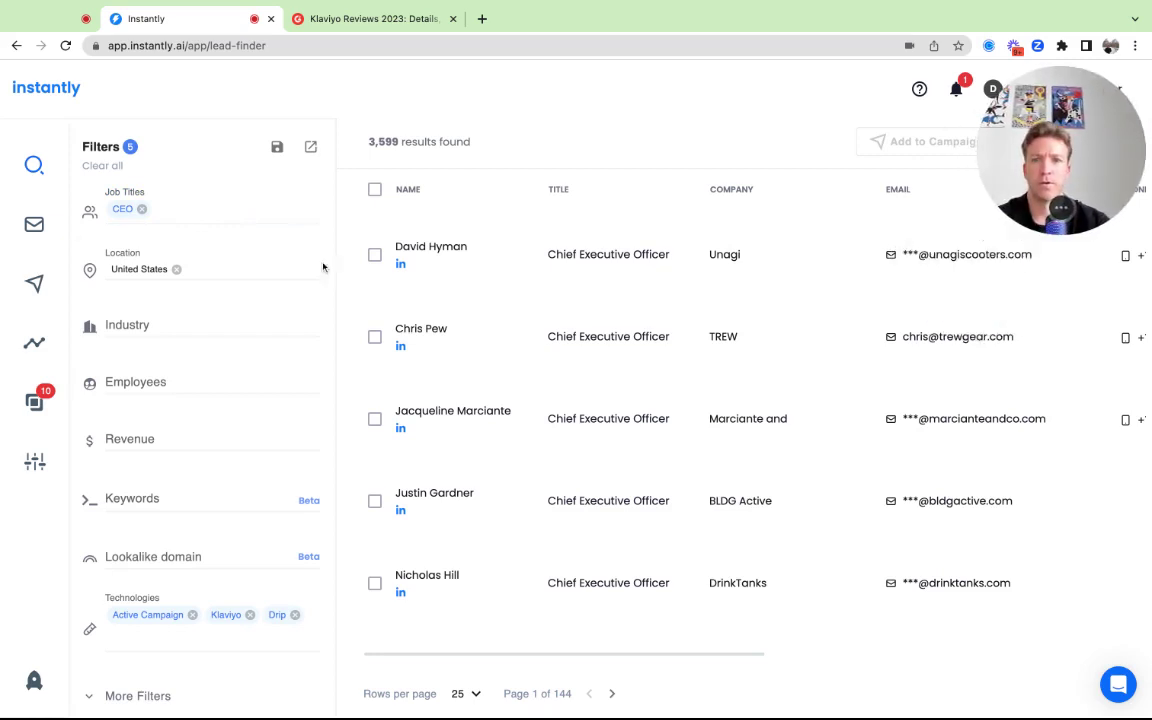
# Select the first 300 results of the lead search.
pyautogui.moveTo(375, 192)
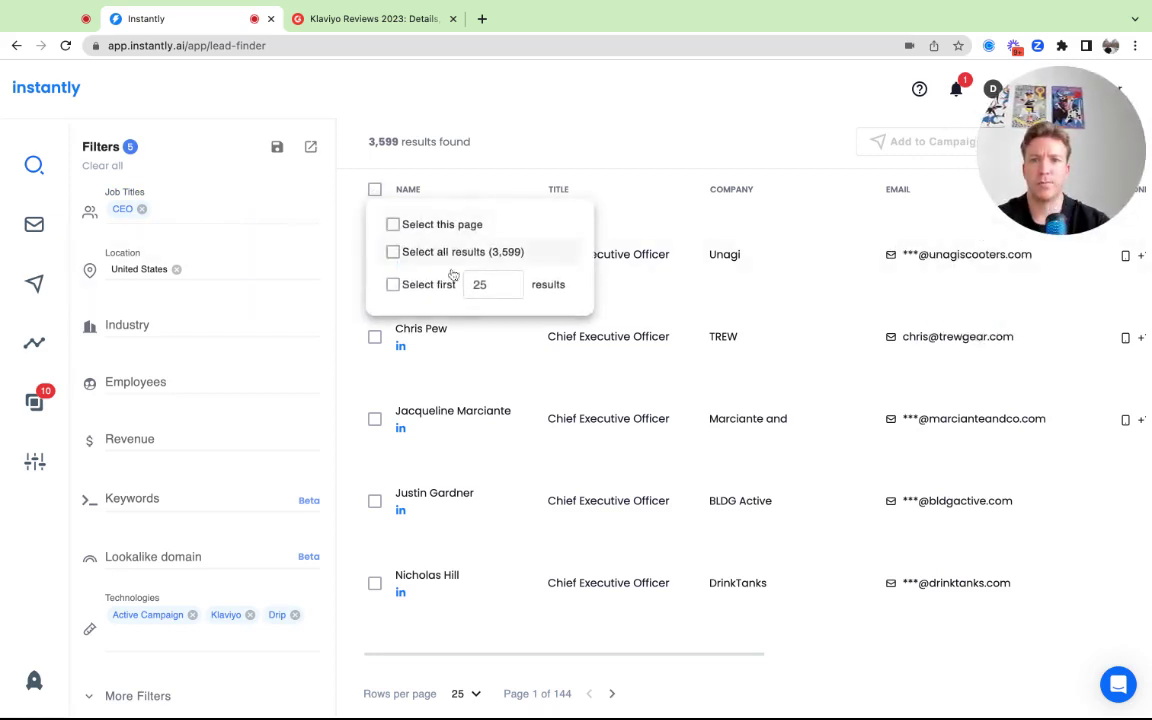
pyautogui.click(393, 286)
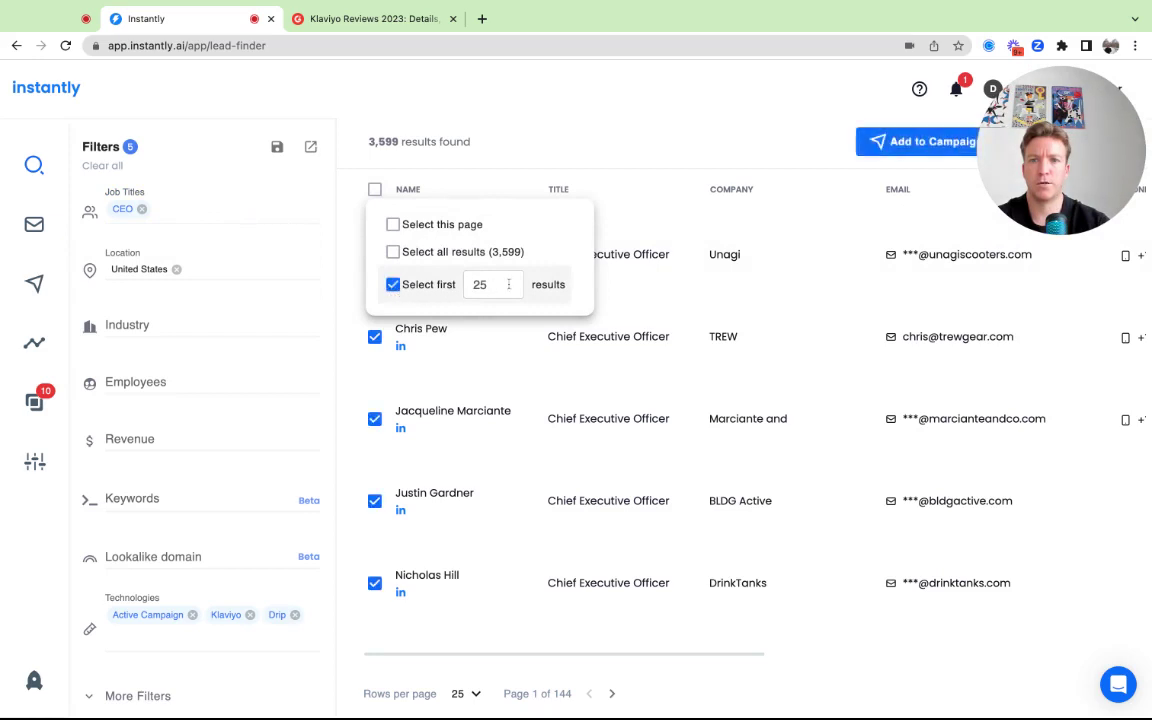
pyautogui.doubleClick(480, 284)
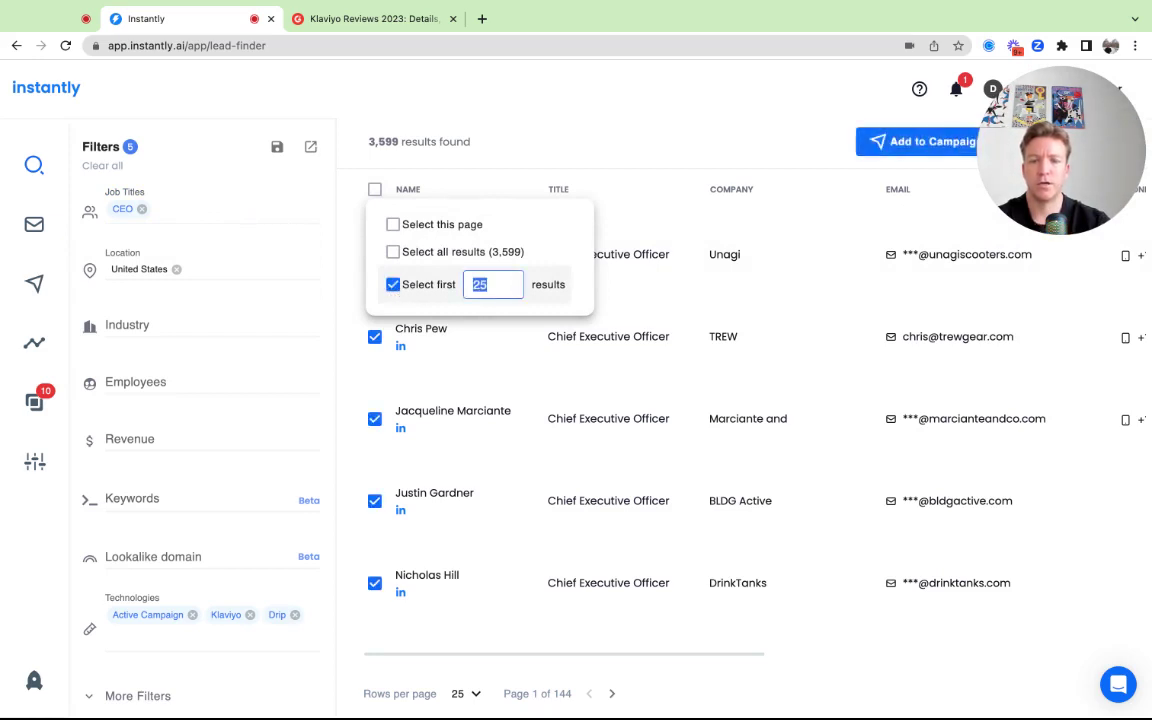
pyautogui.write('300')
pyautogui.click(600, 165)
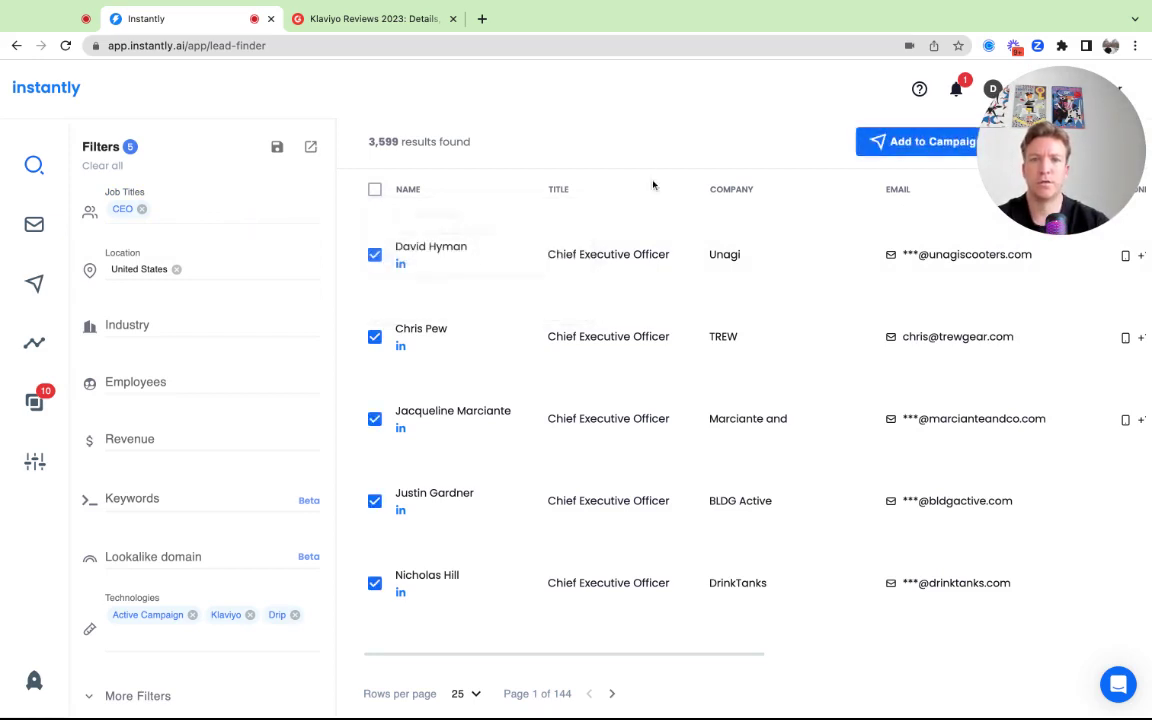
# Add the selected leads to a new campaign "Email list management US - CEO - Klaviyo Active Campaign Drip", with the duplicate check across all campaigns turned off.
pyautogui.click(892, 141)
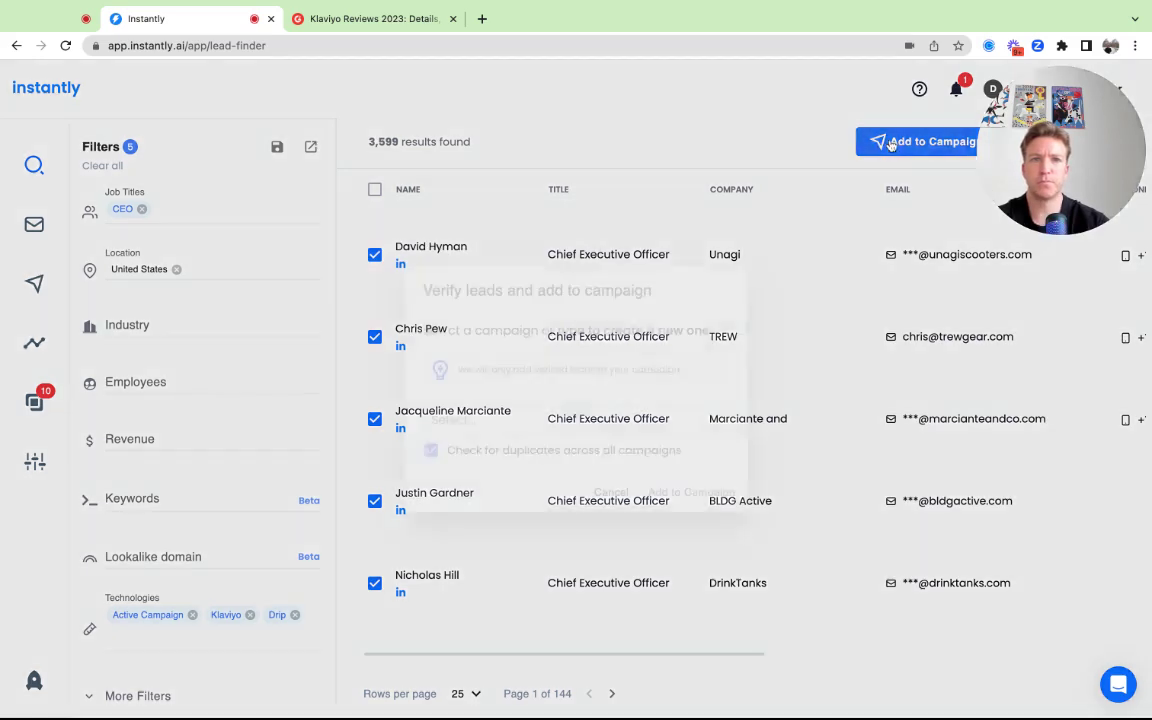
pyautogui.click(471, 428)
pyautogui.write('Emai')
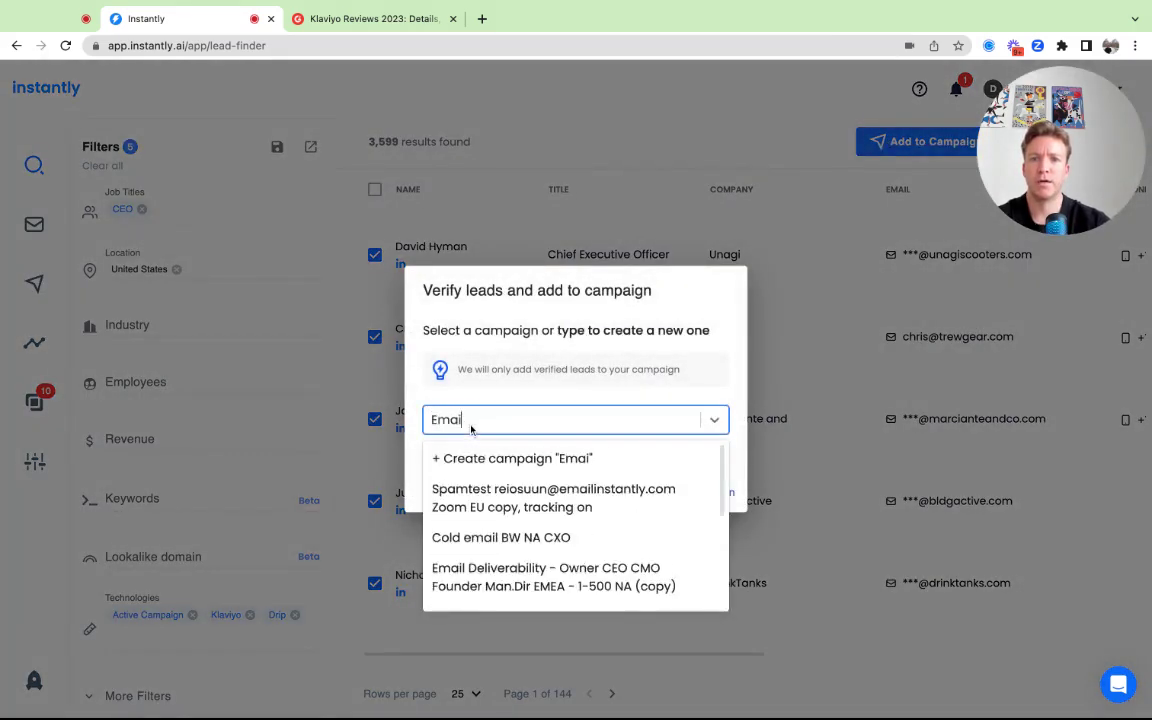
pyautogui.write('l list management US')
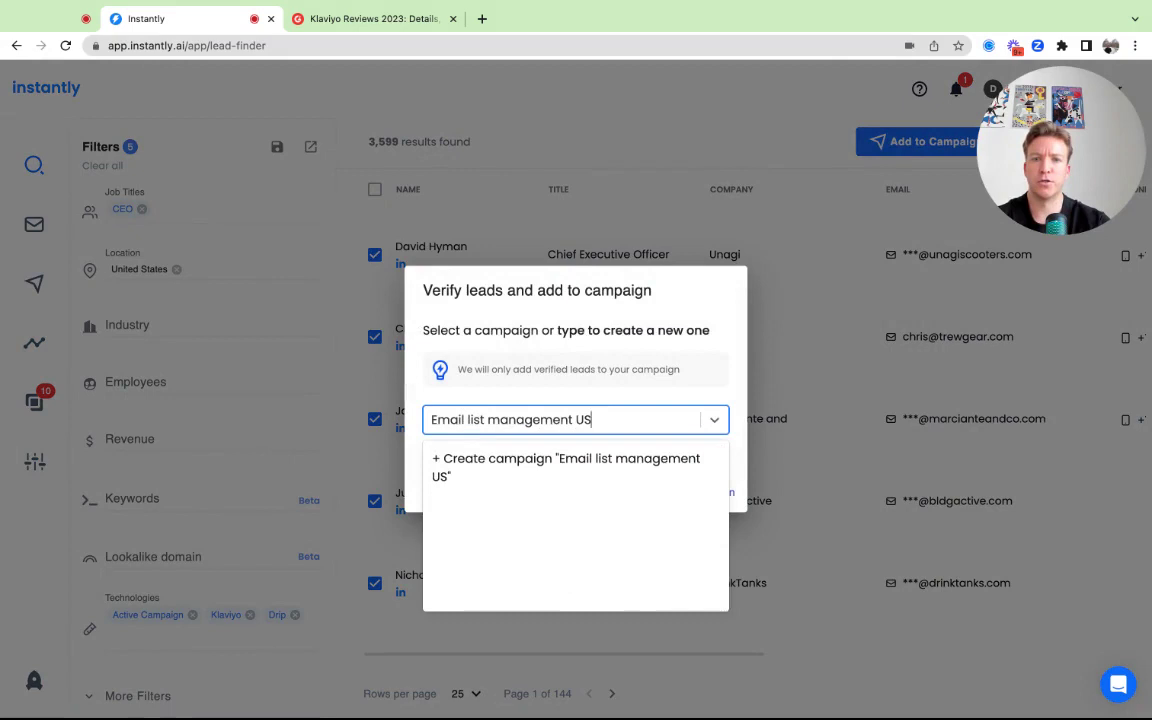
pyautogui.write(' - CEO - K')
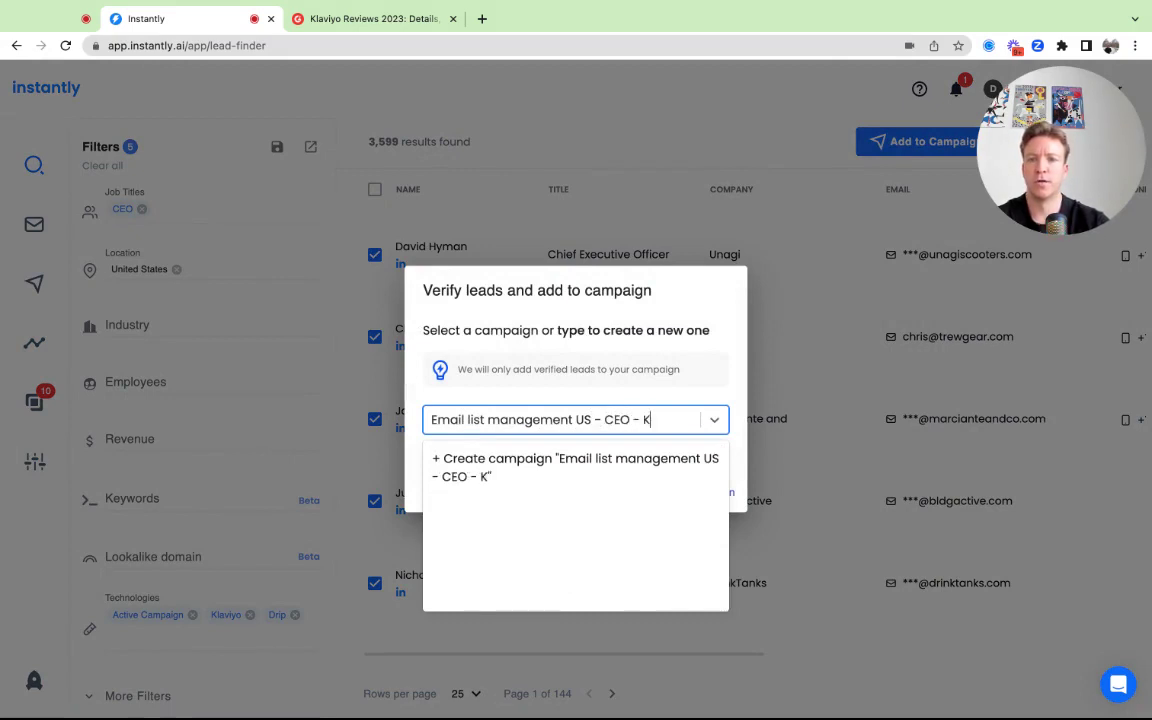
pyautogui.write('laviyo Active')
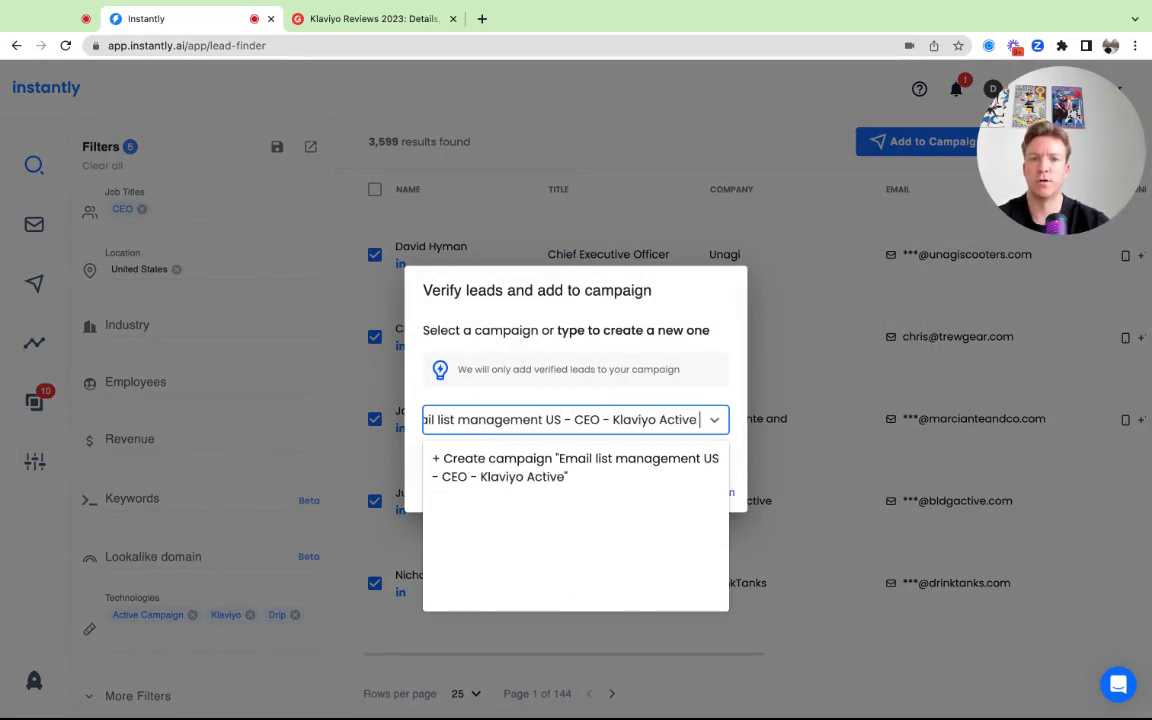
pyautogui.write(' Campaign Drip')
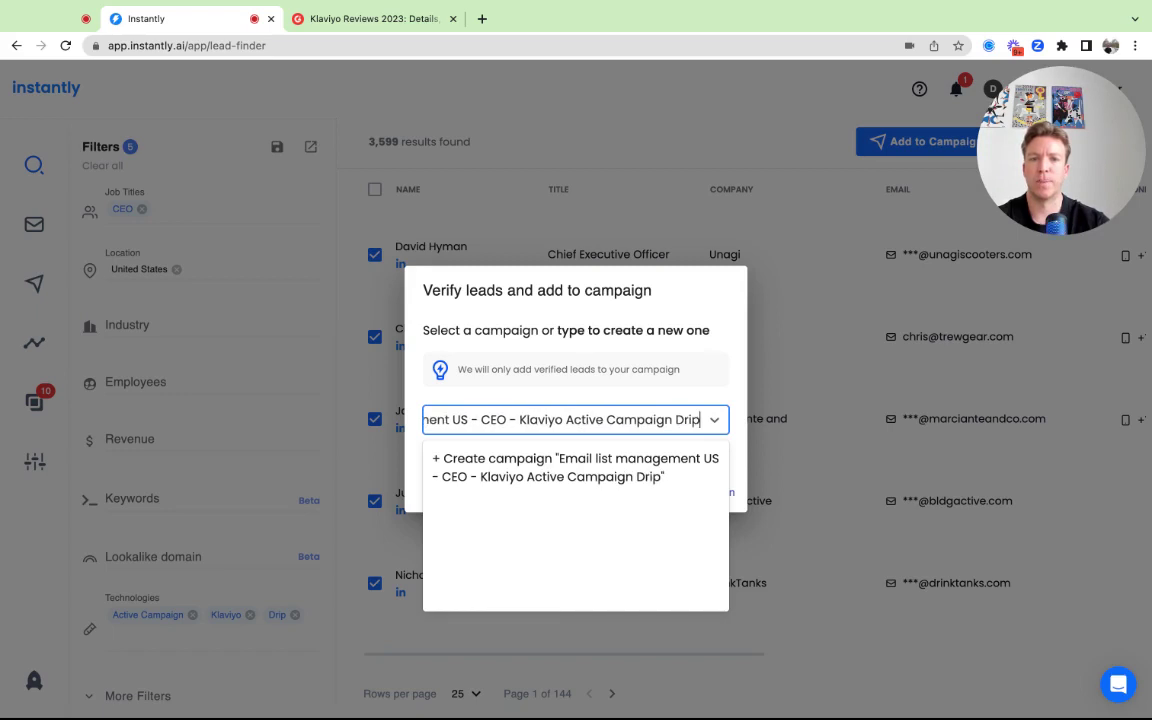
pyautogui.click(499, 475)
pyautogui.click(633, 452)
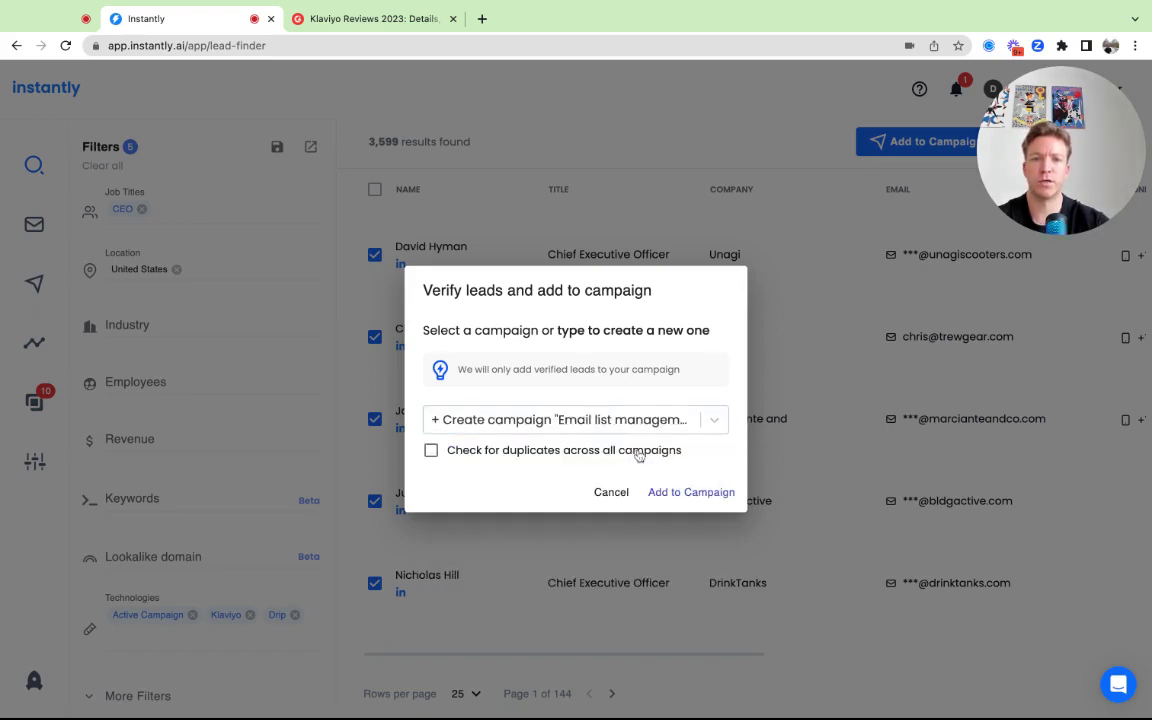
pyautogui.click(701, 499)
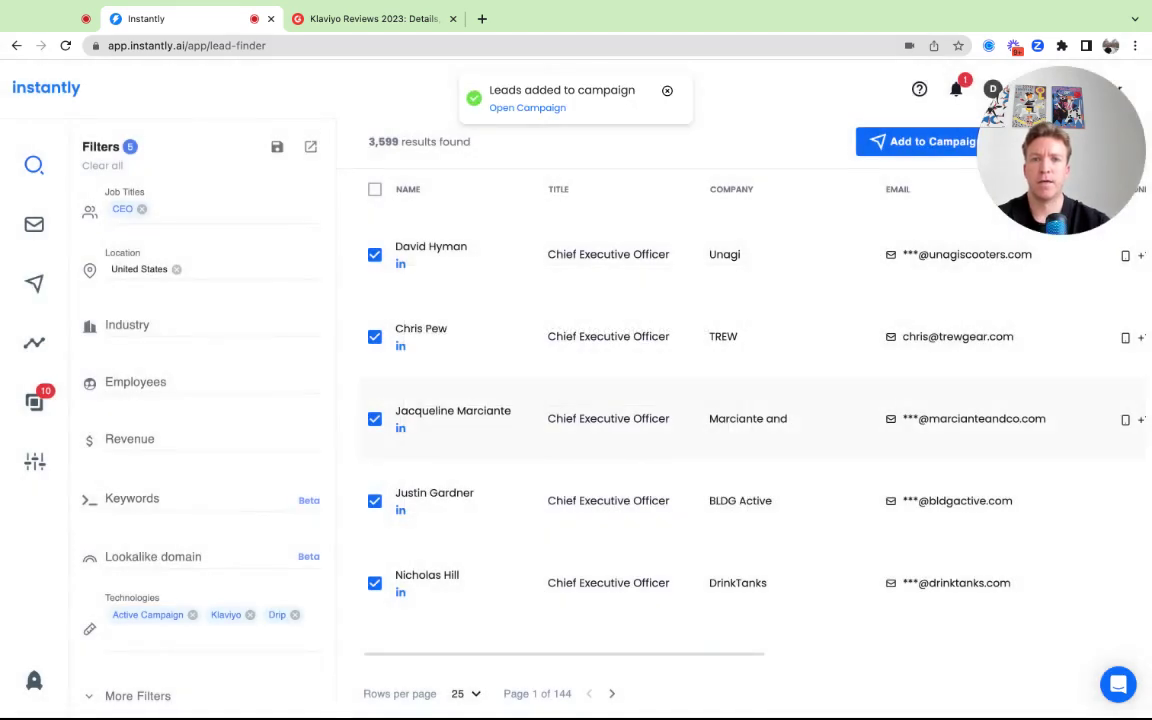
# Open the new campaign, look at its leads, and fill the first sequence email with the "List management template".
pyautogui.click(527, 107)
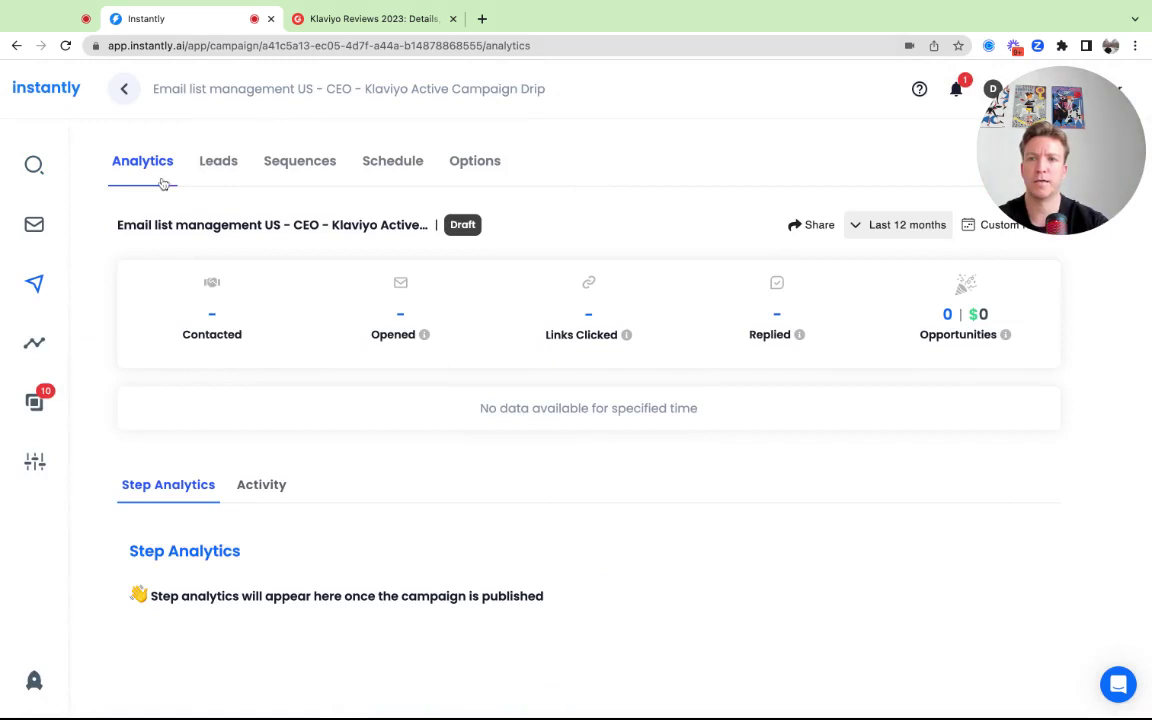
pyautogui.click(219, 168)
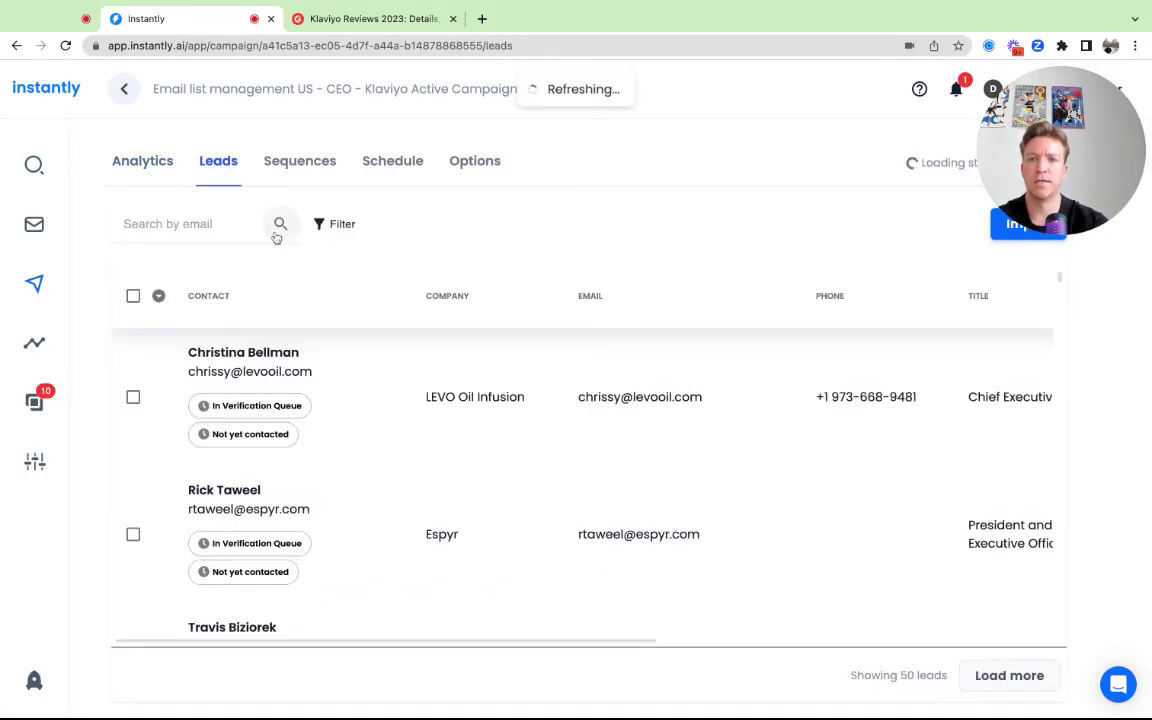
pyautogui.click(312, 172)
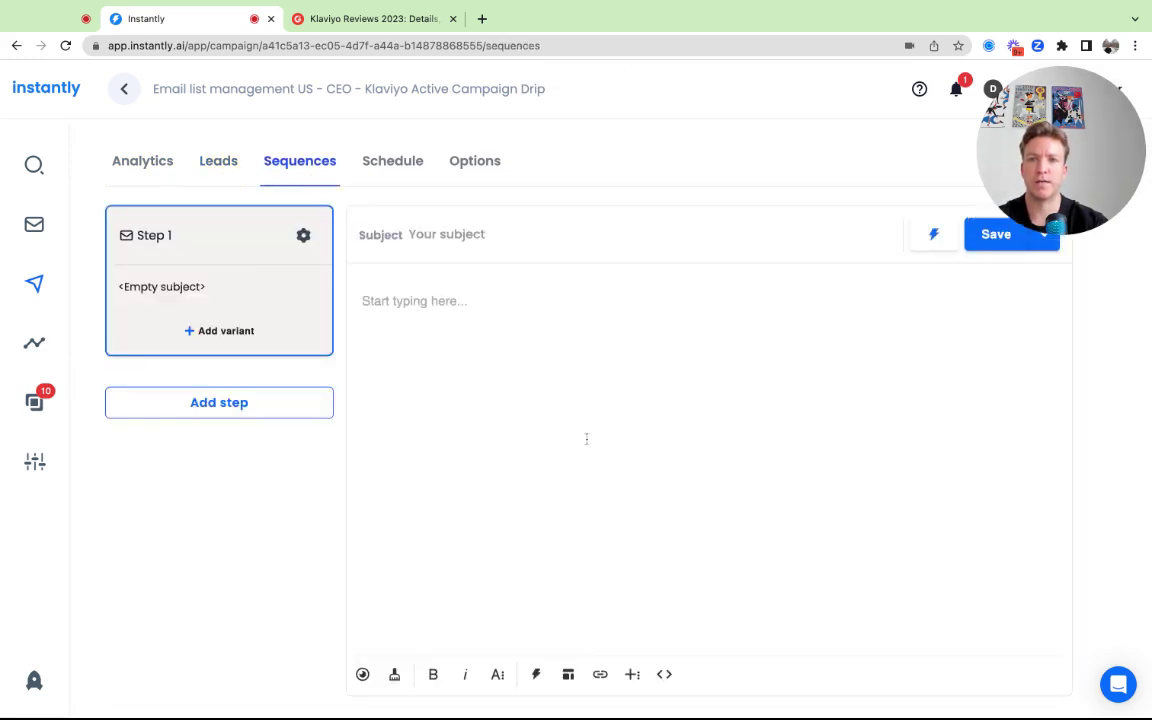
pyautogui.click(568, 674)
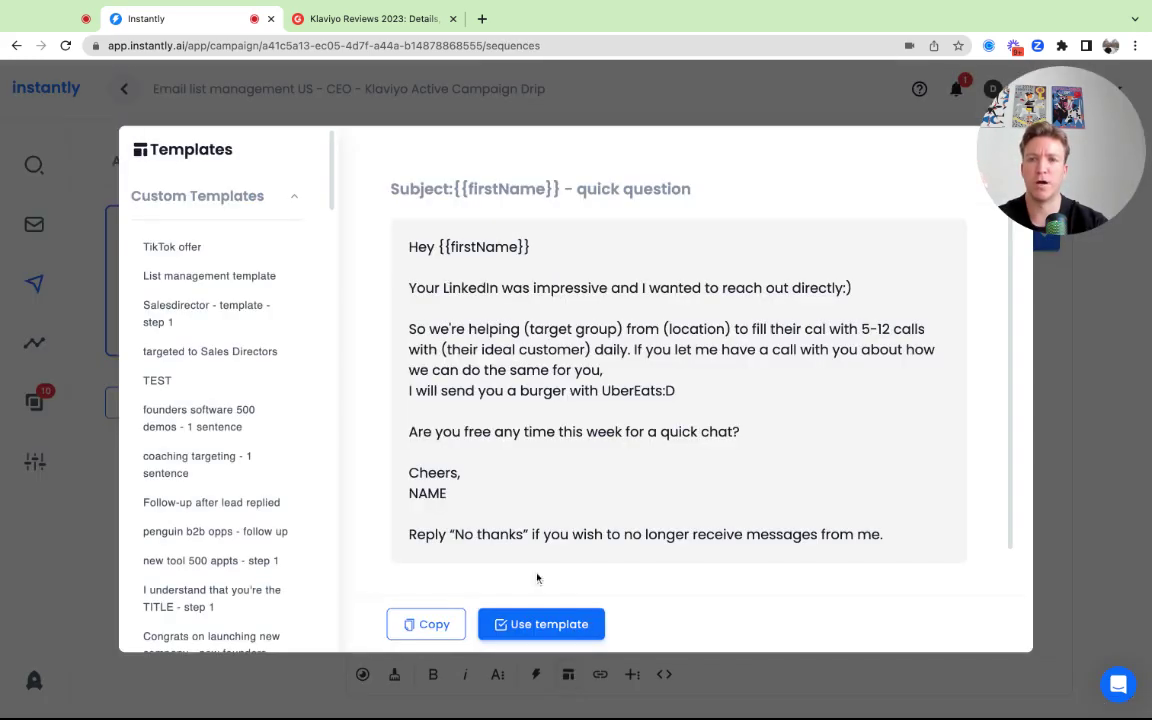
pyautogui.click(270, 276)
pyautogui.click(532, 622)
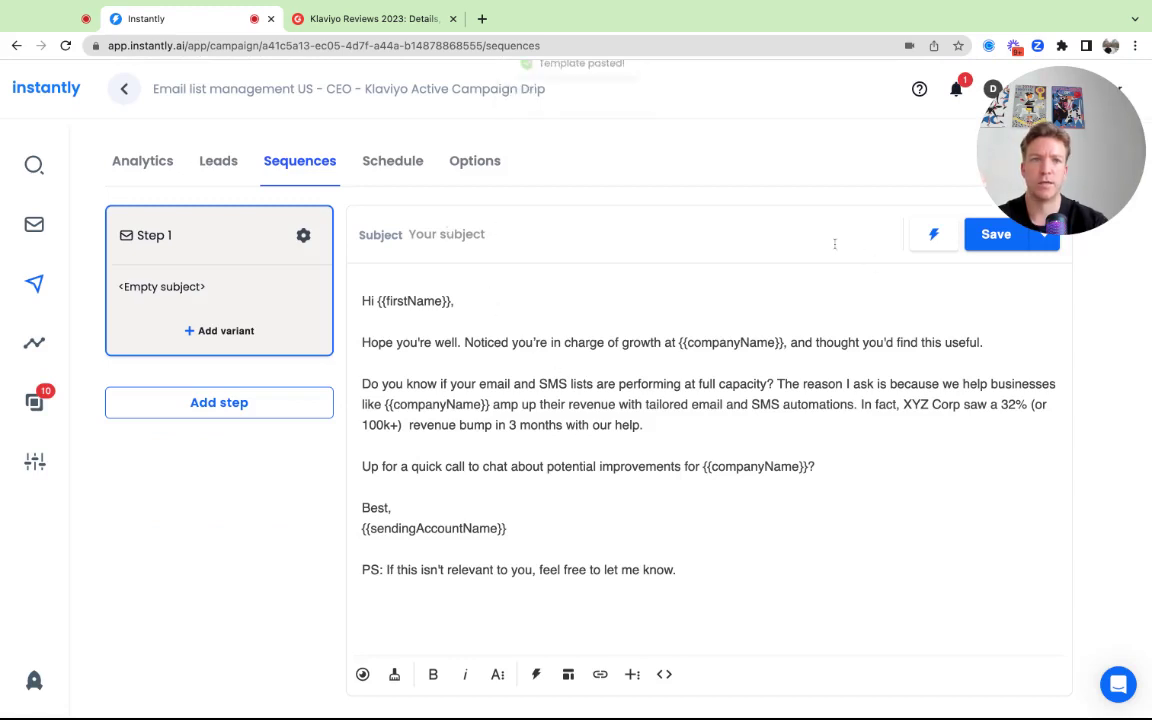
# Set the subject of the first sequence email to "{{firstName}}, thoughts?" using the First Name variable.
pyautogui.click(933, 233)
pyautogui.click(880, 295)
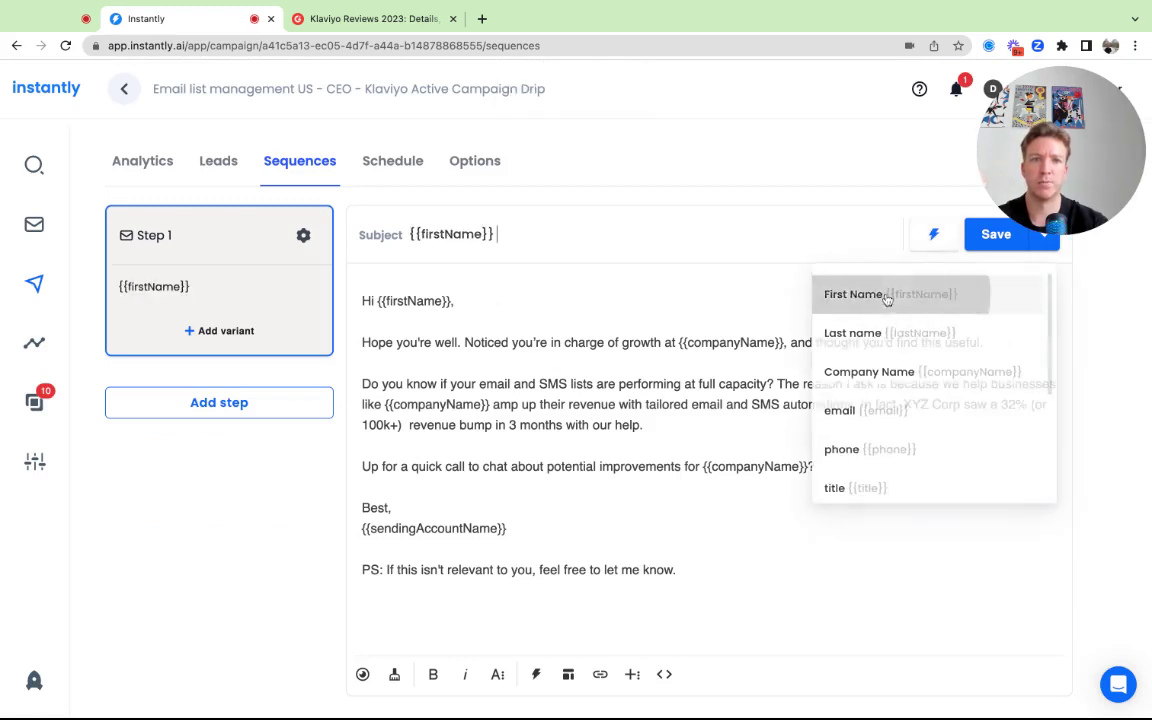
pyautogui.write(', ')
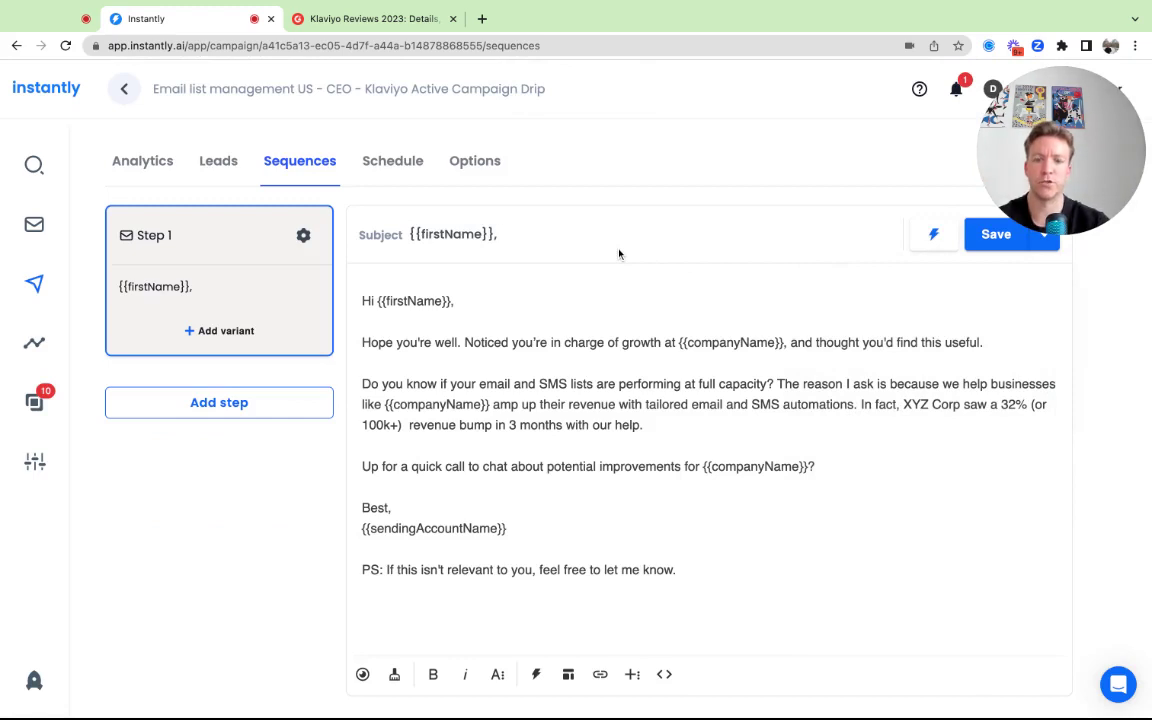
pyautogui.write('thoughts?')
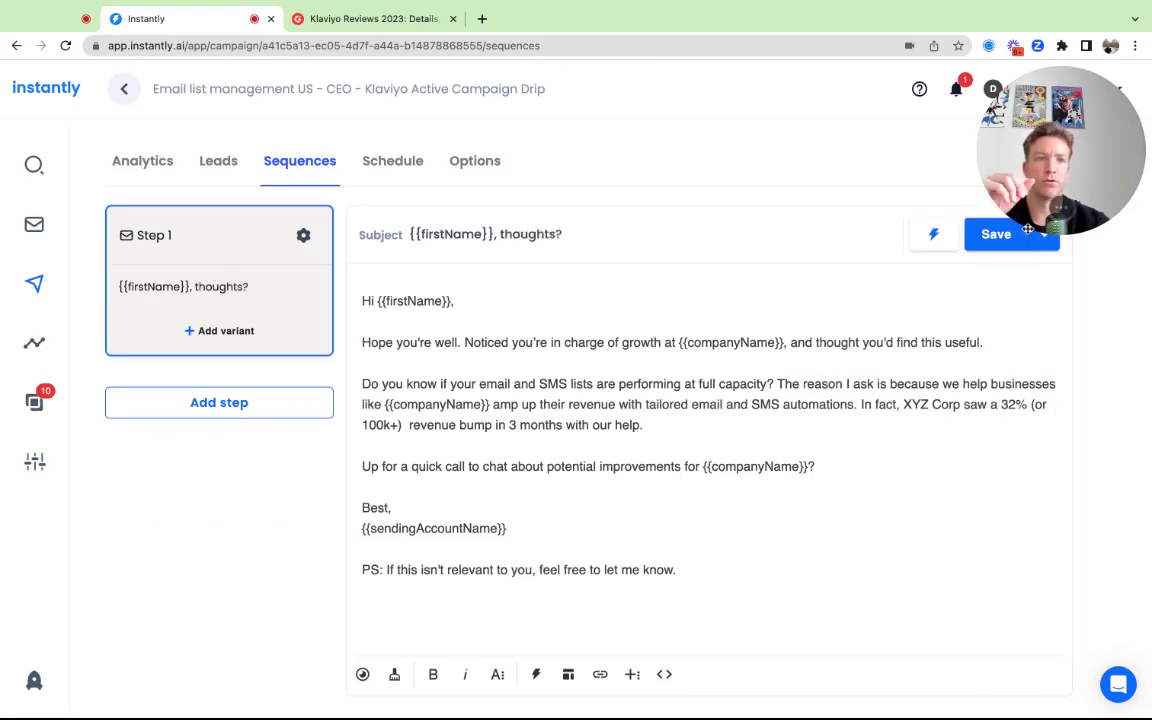
pyautogui.click(1027, 230)
pyautogui.click(708, 578)
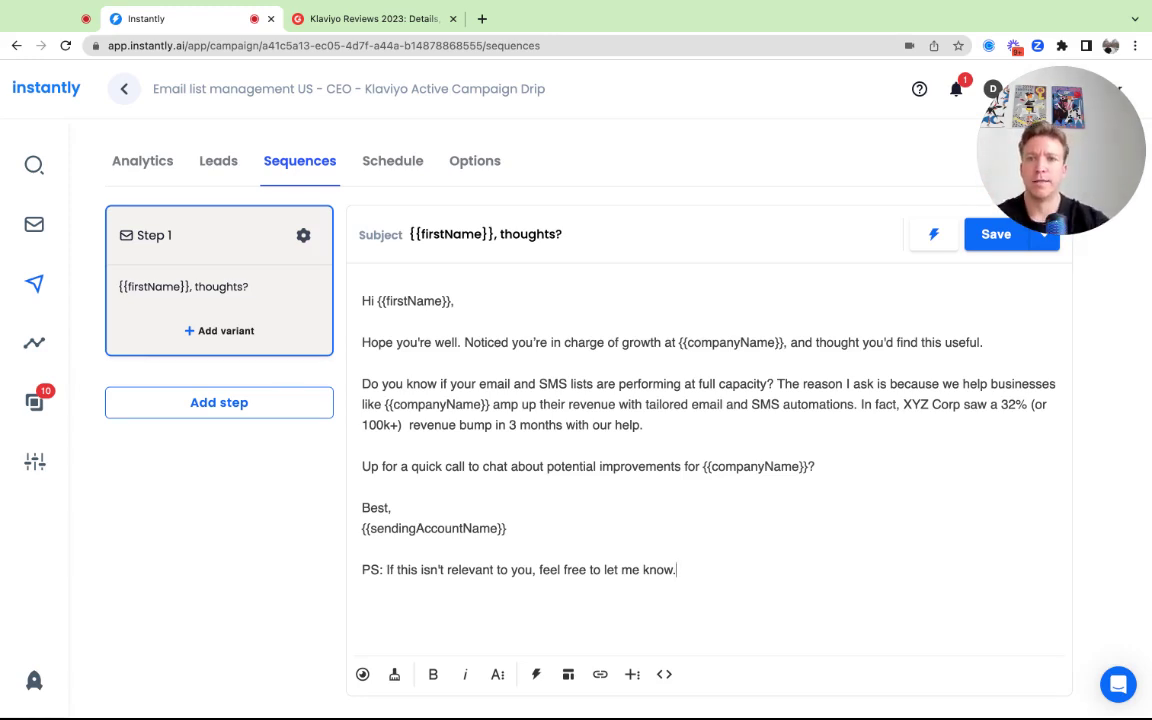
# Open the campaign's schedule and review its sending days and timing.
pyautogui.click(392, 161)
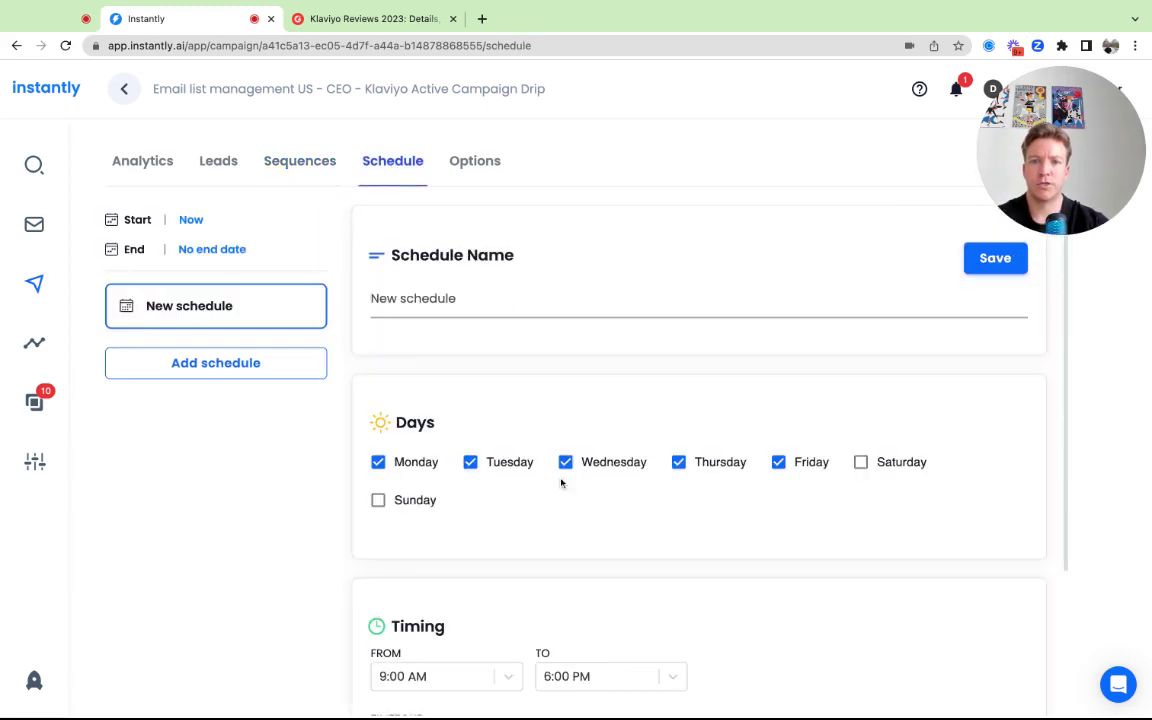
pyautogui.scroll(-2, 561, 483)
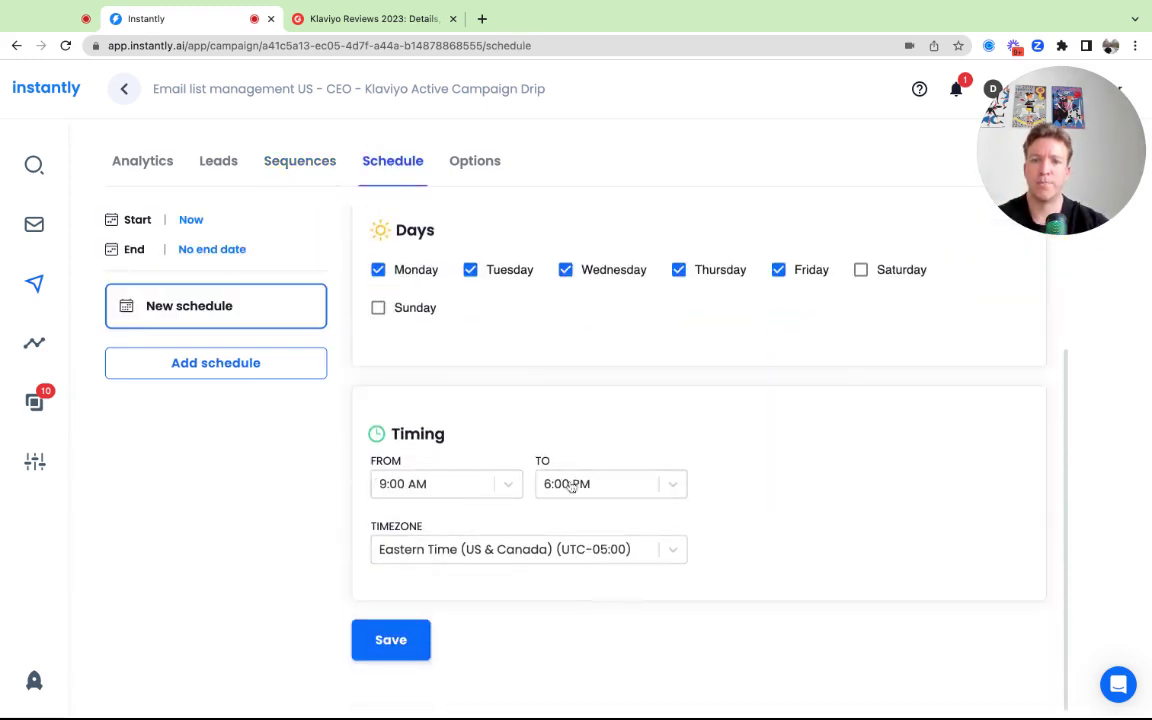
pyautogui.scroll(2, 570, 485)
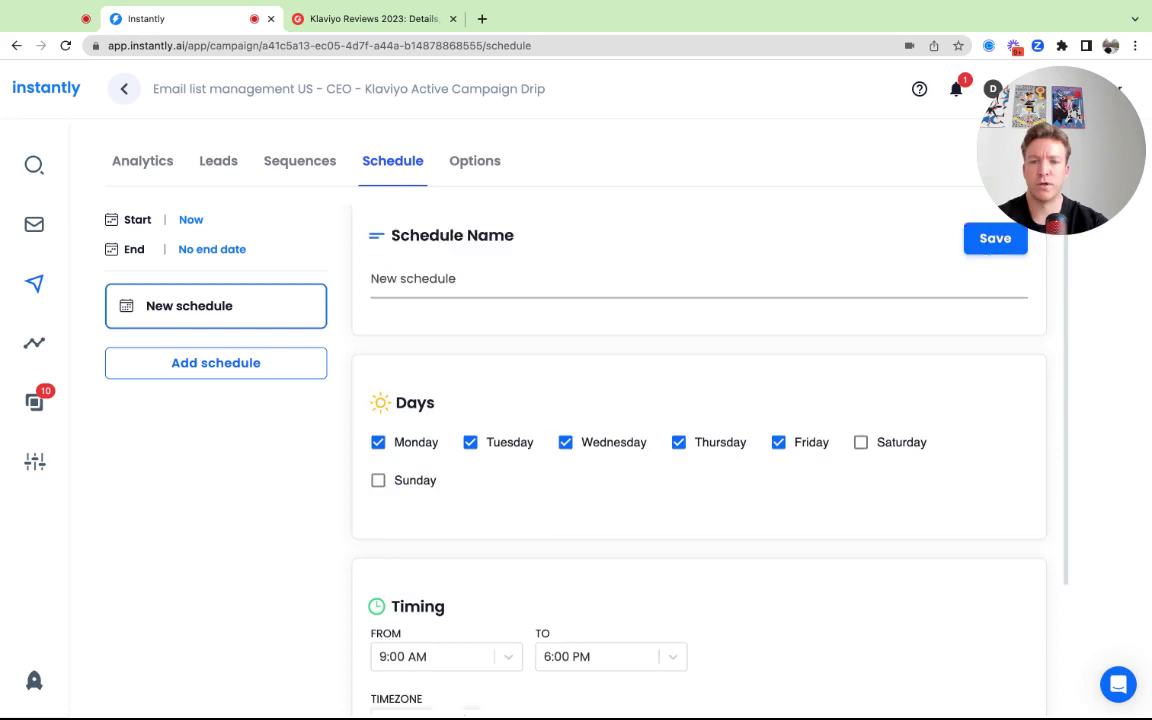
pyautogui.scroll(-1, 700, 450)
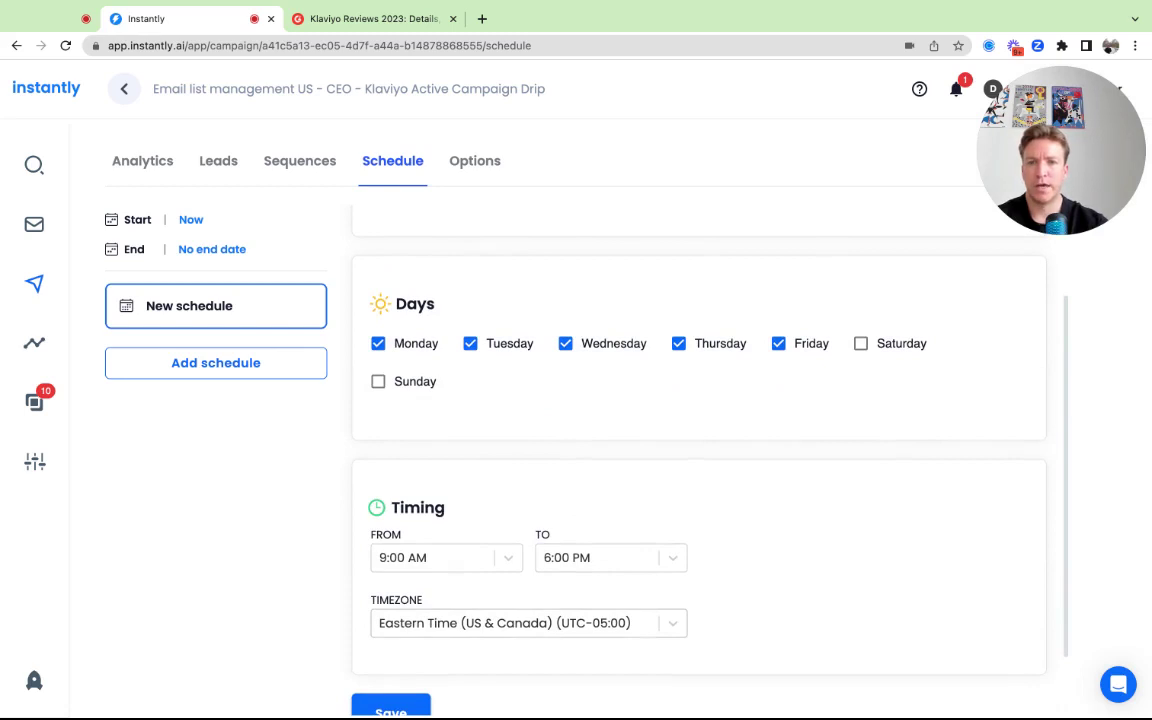
# Set the schedule's timezone to Amsterdam, Berlin, Bern, Rome, Stockholm, Vienna (UTC+01:00).
pyautogui.click(528, 623)
pyautogui.write('amster')
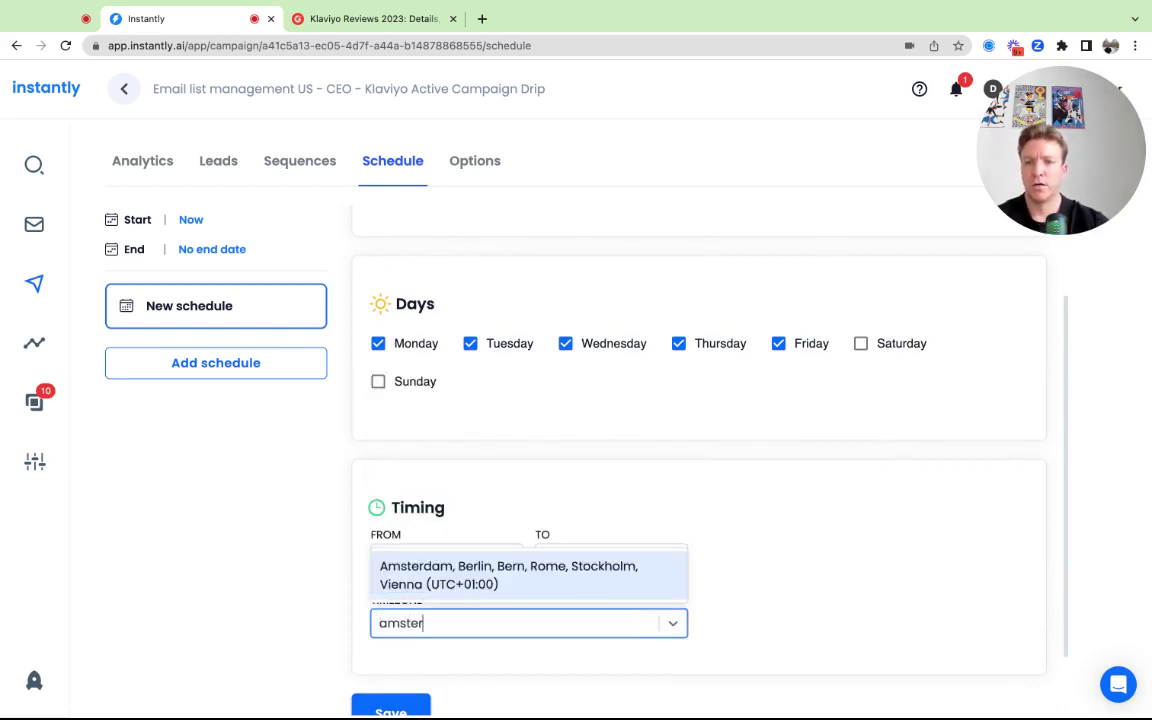
pyautogui.press('Return')
# Set the schedule's timezone to Eastern Time (US & Canada) (UTC-05:00) and save the schedule.
pyautogui.click(512, 627)
pyautogui.write('easter')
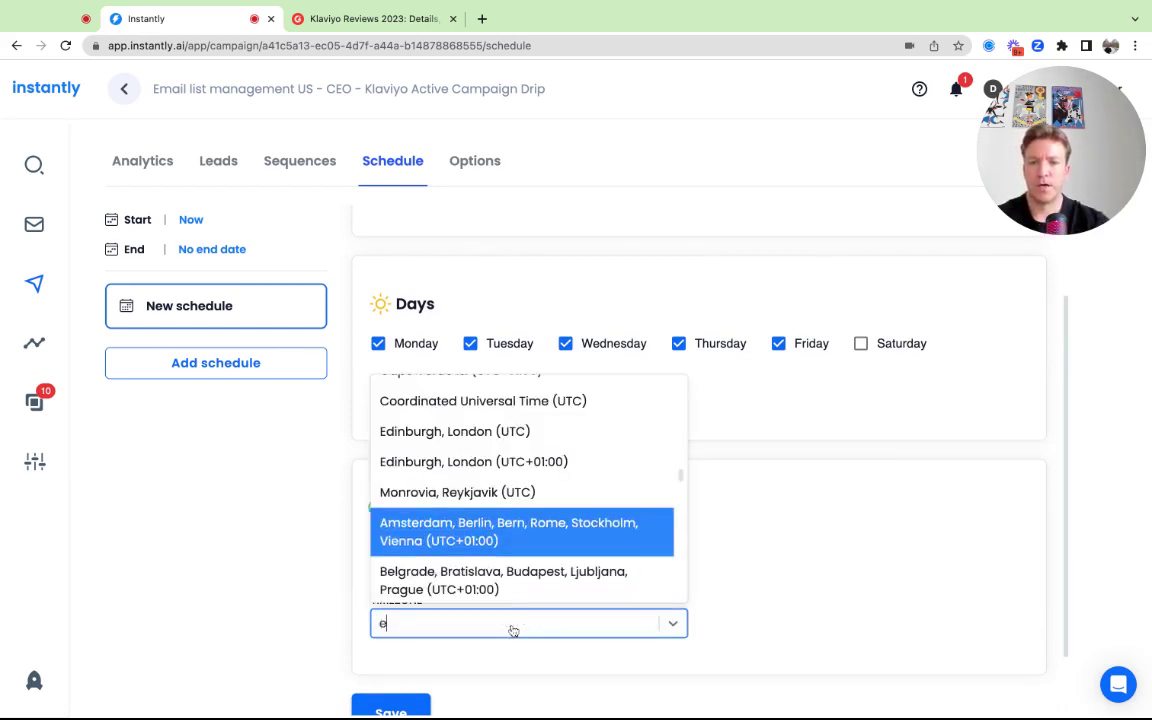
pyautogui.click(535, 584)
pyautogui.scroll(-2, 761, 550)
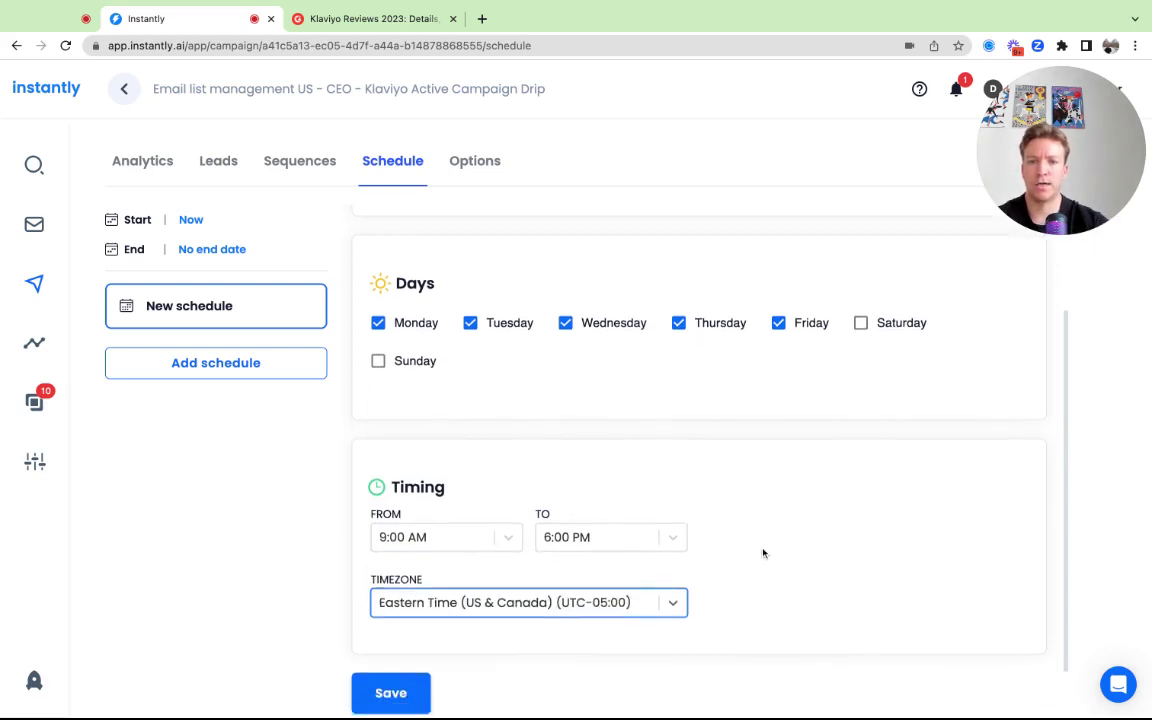
pyautogui.click(409, 645)
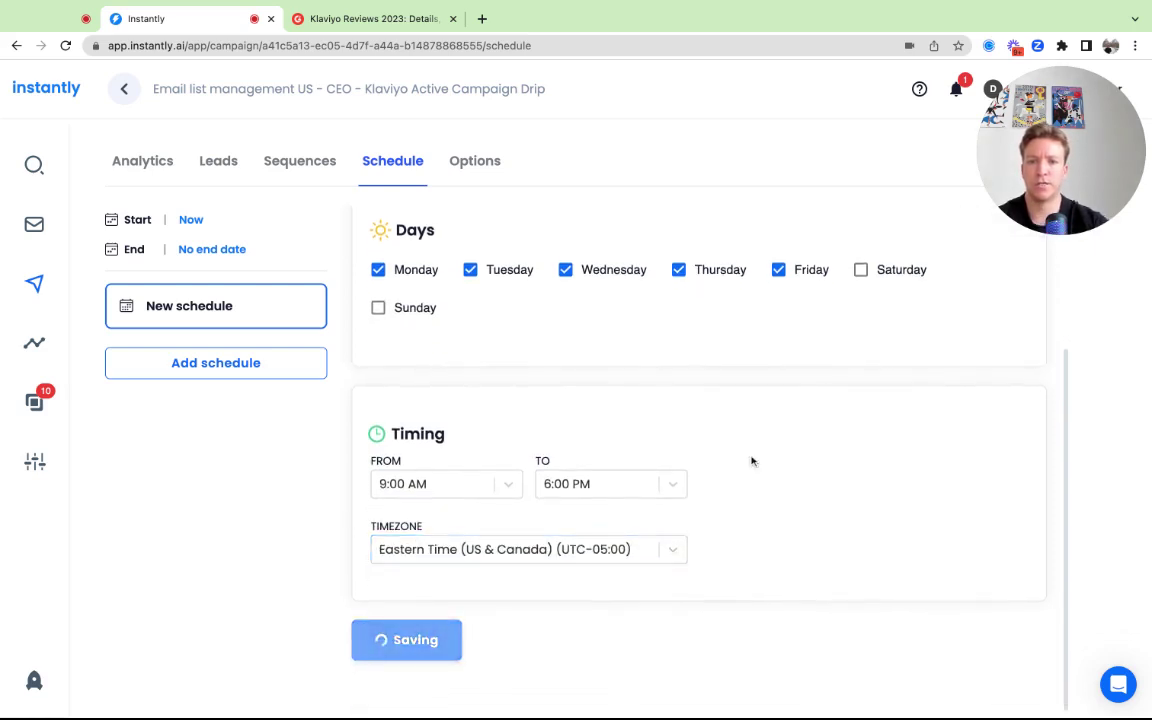
# Select ten email accounts in the campaign options to send the emails from.
pyautogui.click(476, 166)
pyautogui.click(649, 337)
pyautogui.click(597, 415)
pyautogui.click(597, 414)
pyautogui.click(597, 414)
pyautogui.click(597, 414)
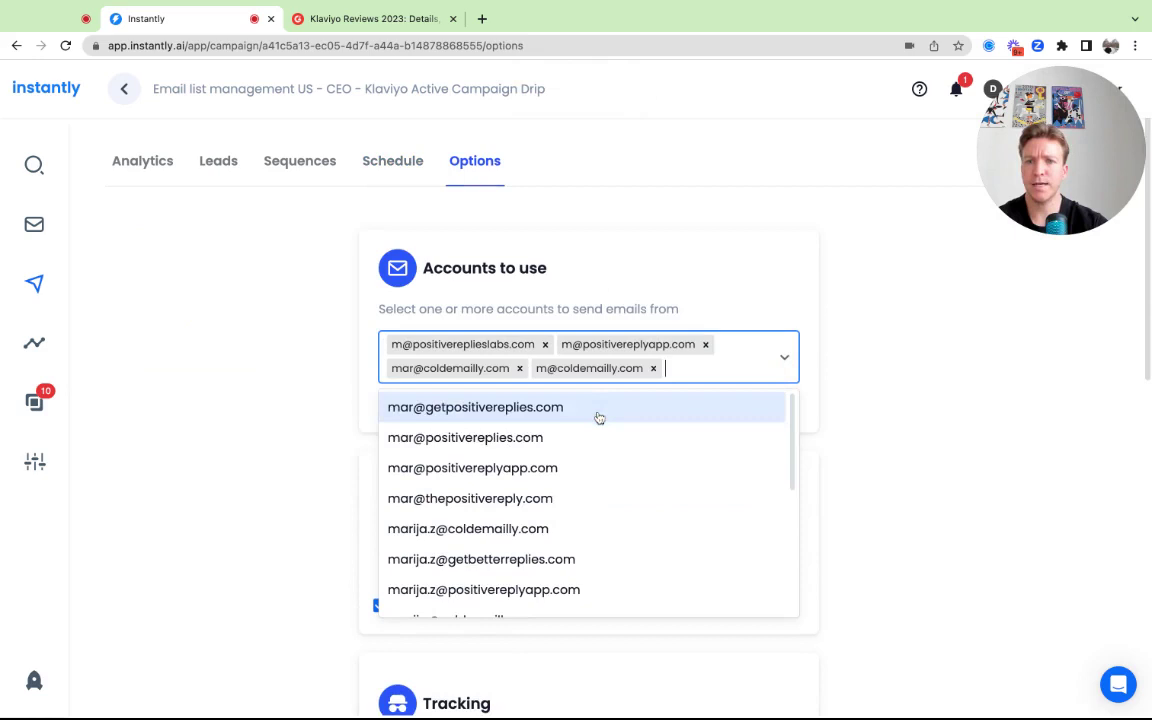
pyautogui.click(600, 435)
pyautogui.click(600, 435)
pyautogui.click(603, 490)
pyautogui.click(600, 515)
pyautogui.click(599, 517)
pyautogui.click(605, 530)
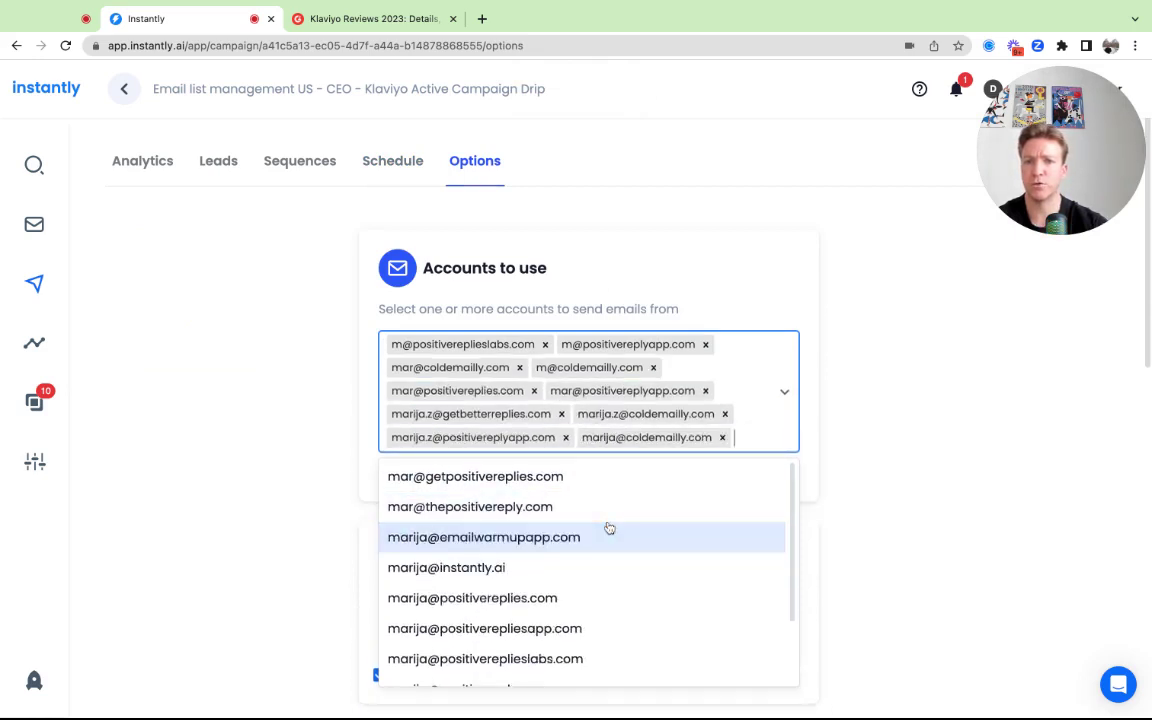
pyautogui.click(907, 421)
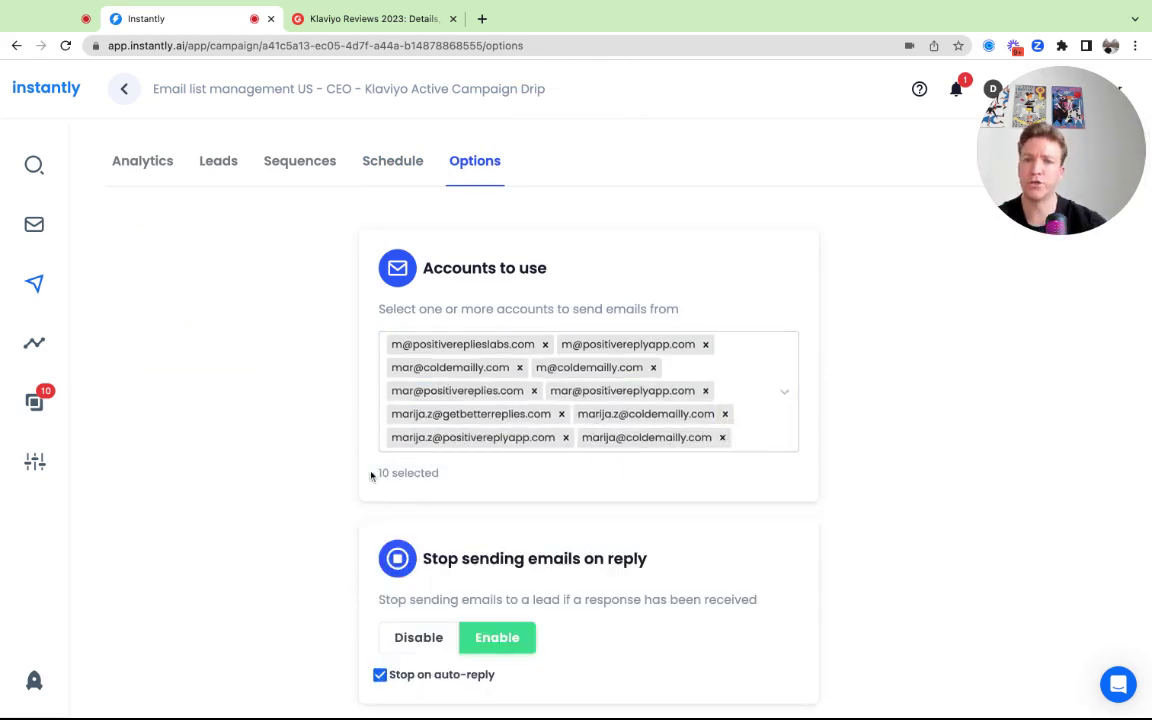
pyautogui.moveTo(380, 478); pyautogui.dragTo(479, 481)
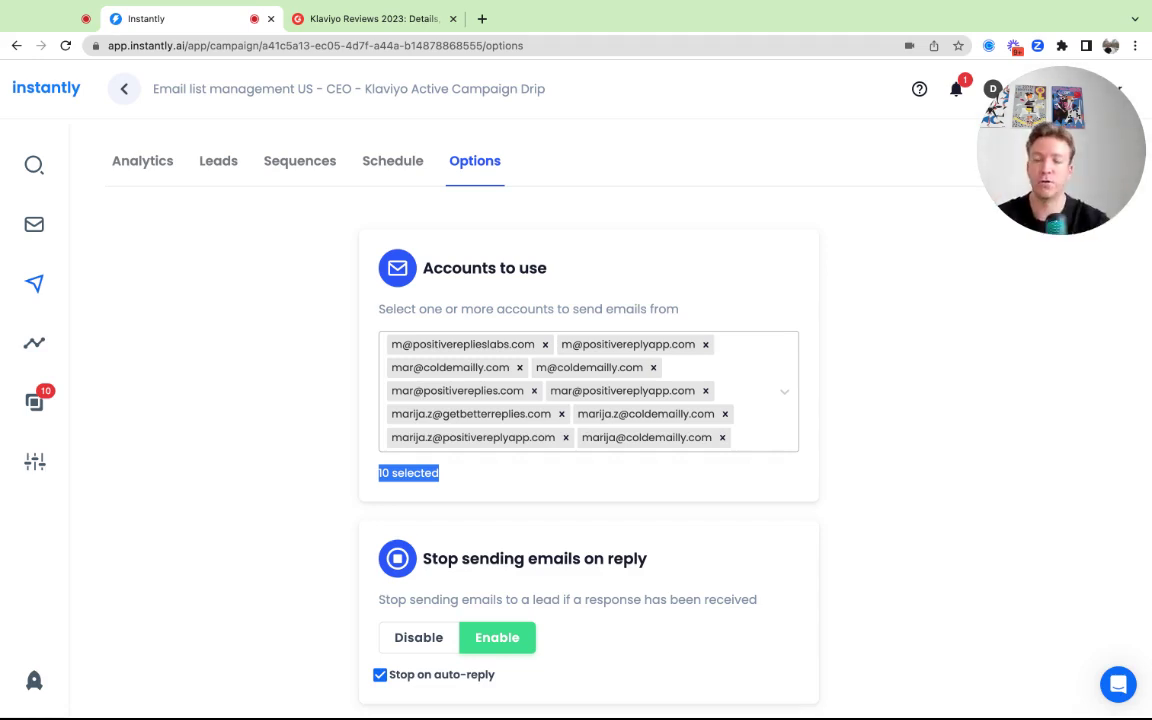
pyautogui.click(489, 495)
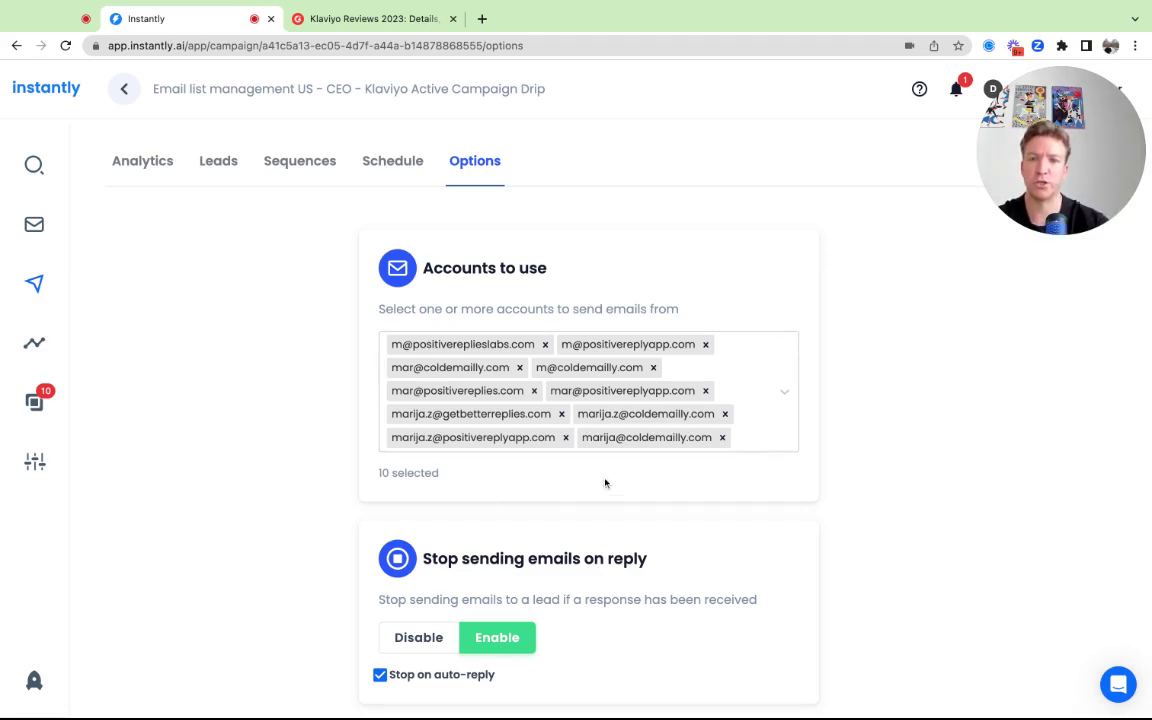
pyautogui.tripleClick(377, 481)
pyautogui.click(377, 481)
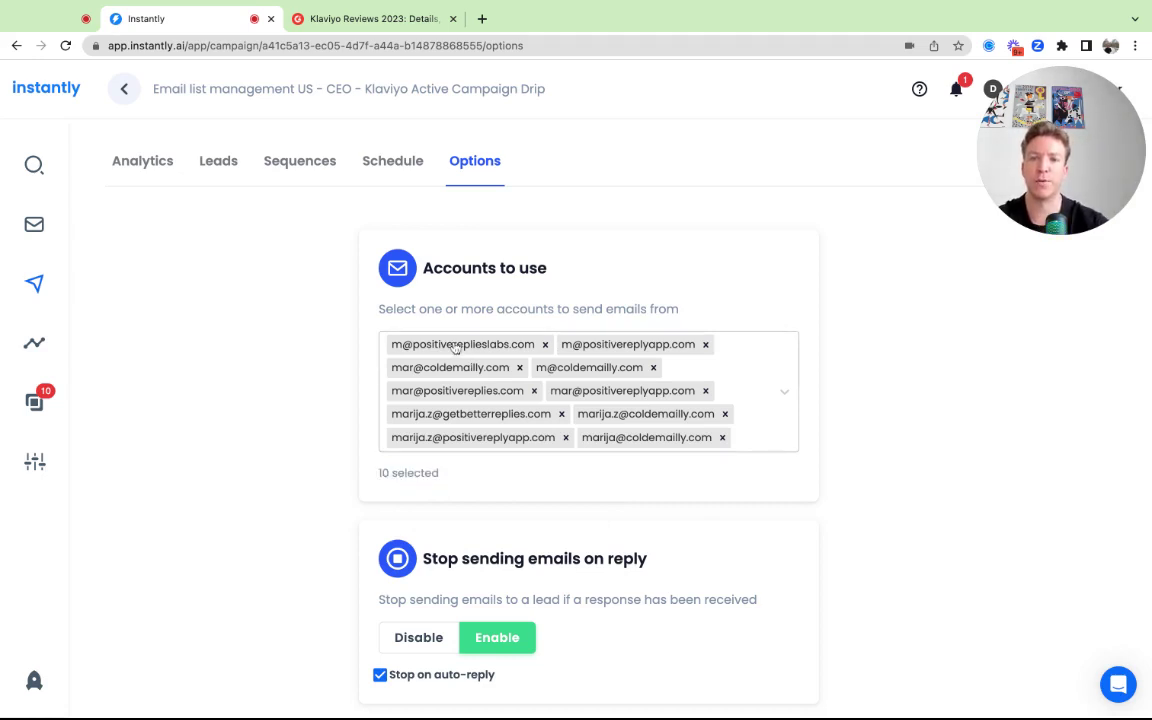
# Set the campaign's daily limit to 500 emails per day and save the campaign options.
pyautogui.tripleClick(378, 477)
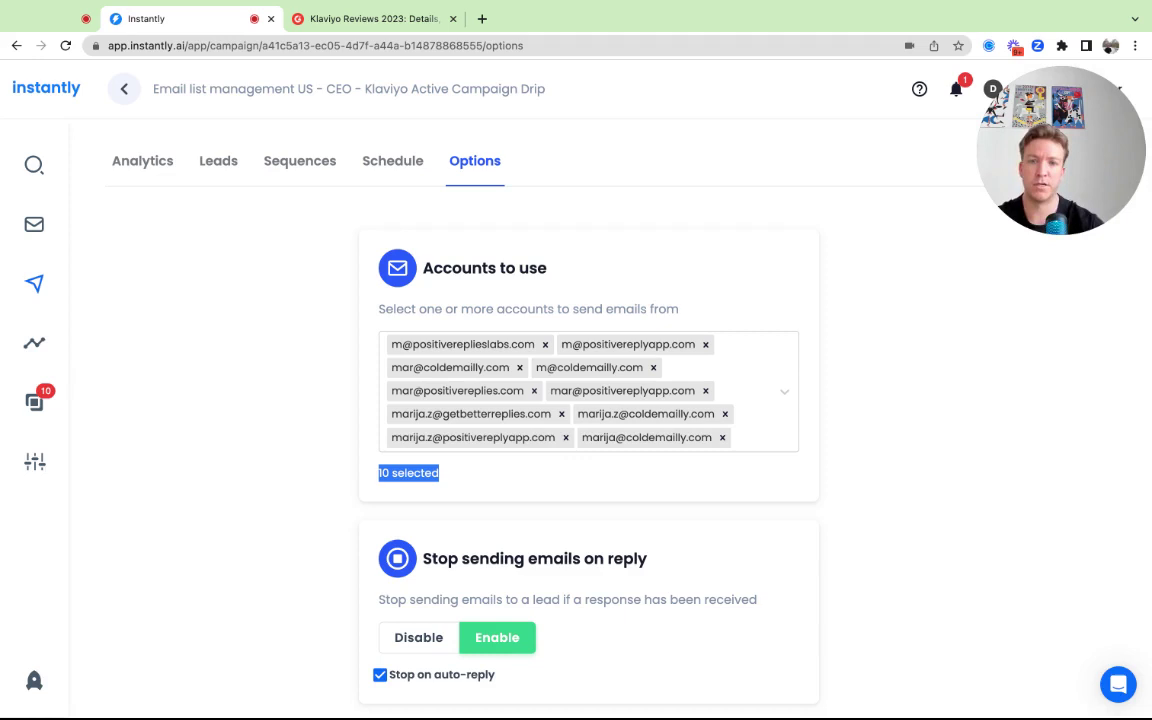
pyautogui.click(619, 475)
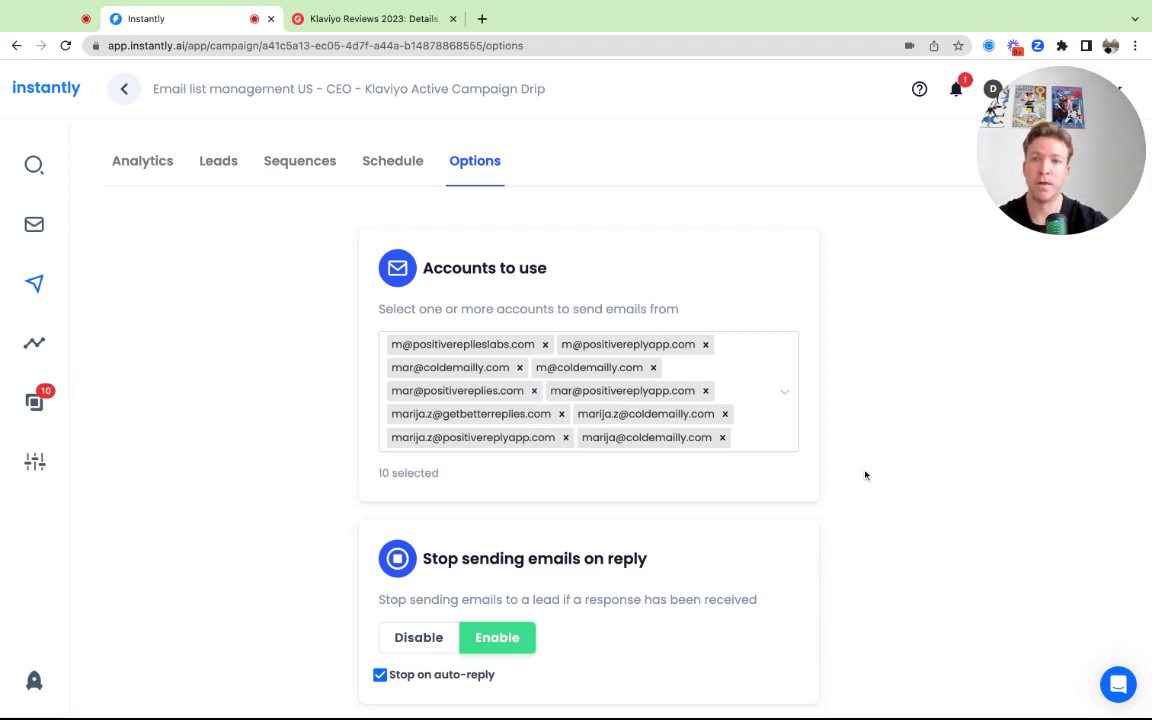
pyautogui.scroll(-10, 864, 473)
pyautogui.click(426, 458)
pyautogui.doubleClick(426, 458)
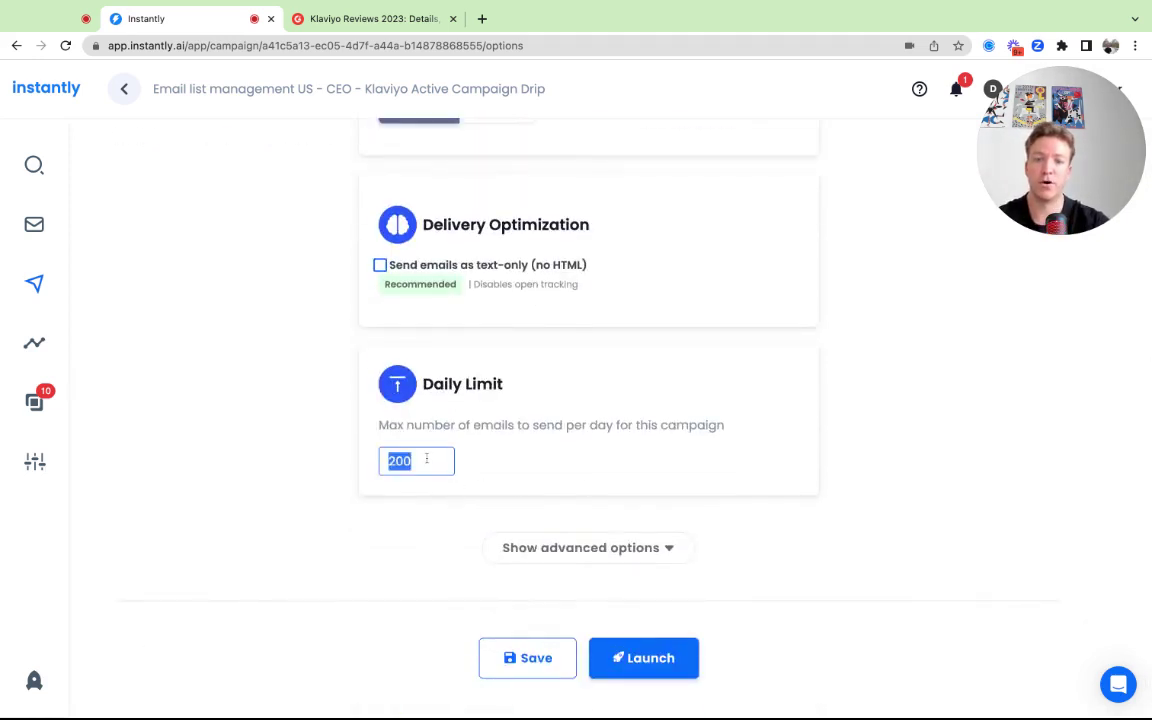
pyautogui.write('500')
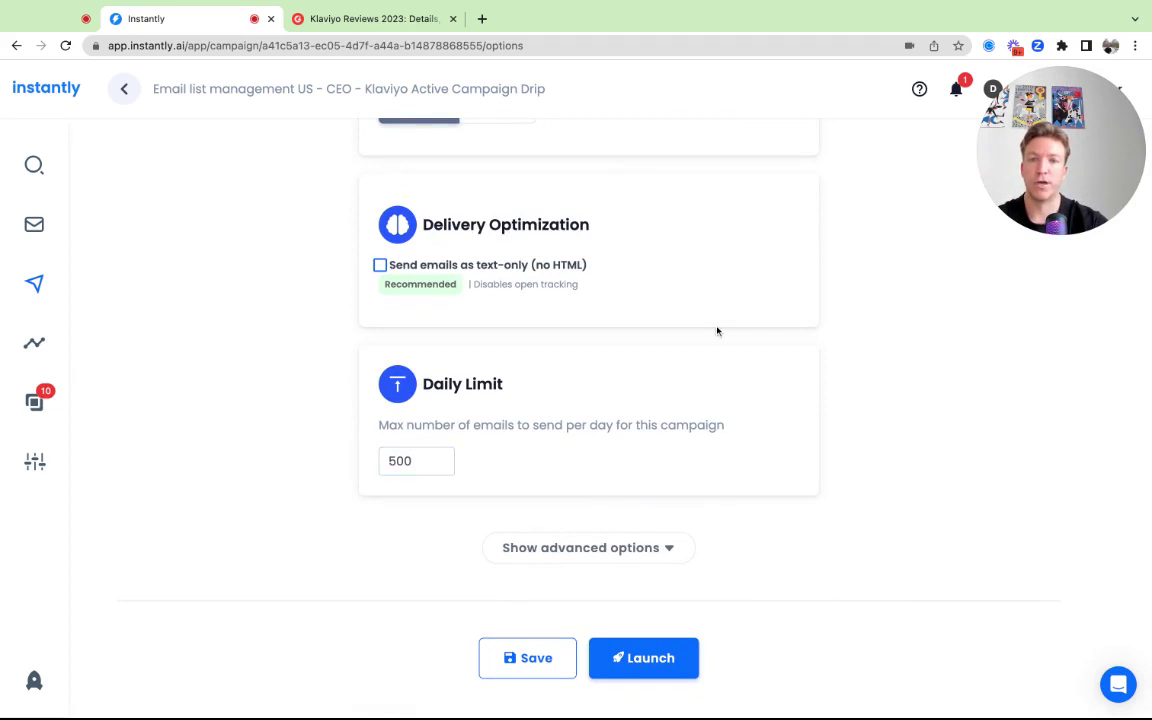
pyautogui.scroll(10, 849, 391)
pyautogui.scroll(-10, 849, 393)
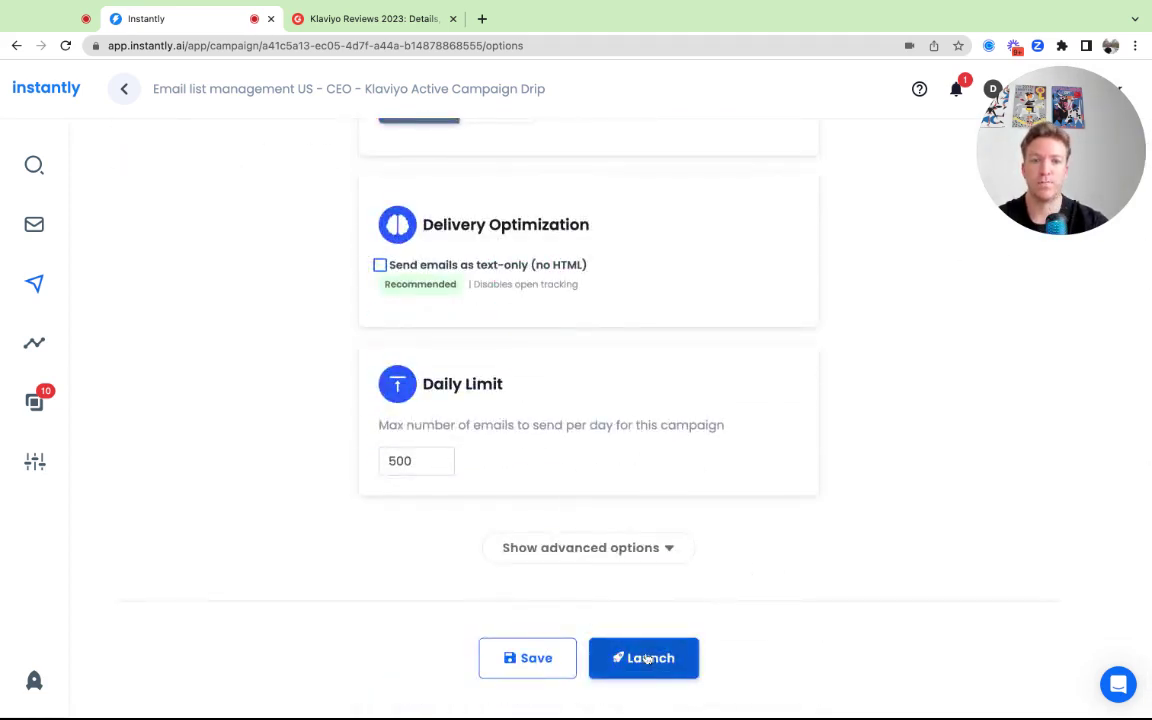
pyautogui.click(548, 662)
pyautogui.scroll(3, 861, 468)
pyautogui.scroll(5, 861, 468)
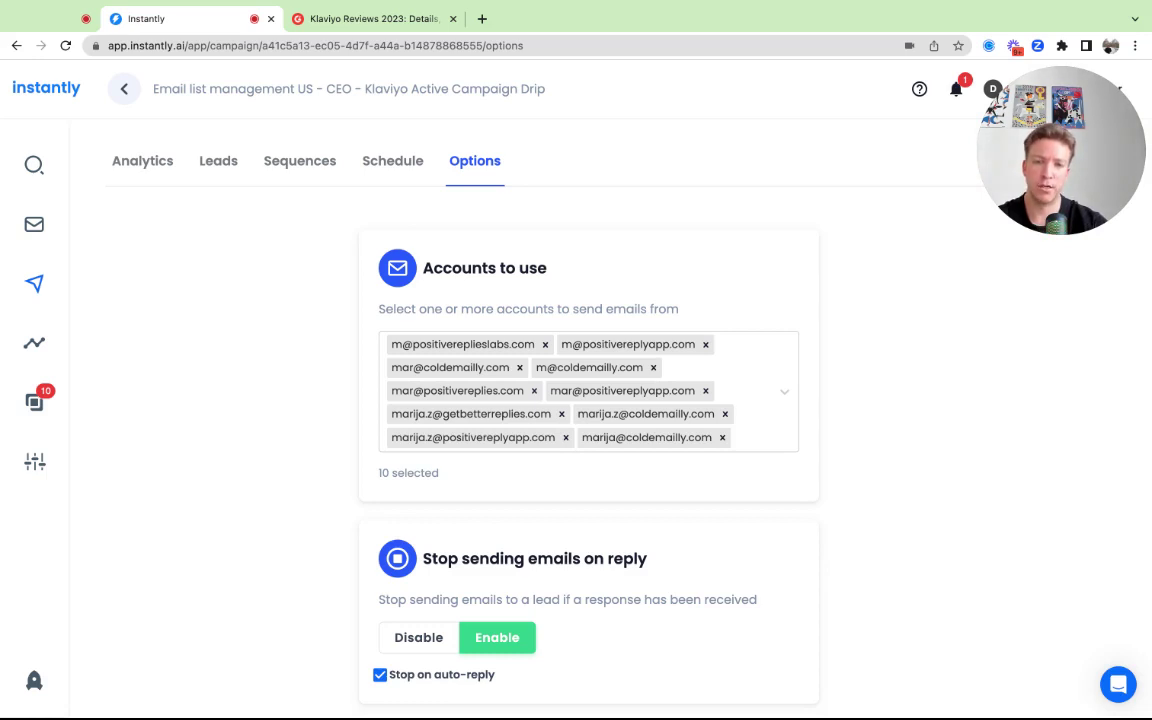
# Review the pitch and call-to-action paragraphs of the Step 1 email in the campaign's sequence and save it.
pyautogui.click(299, 166)
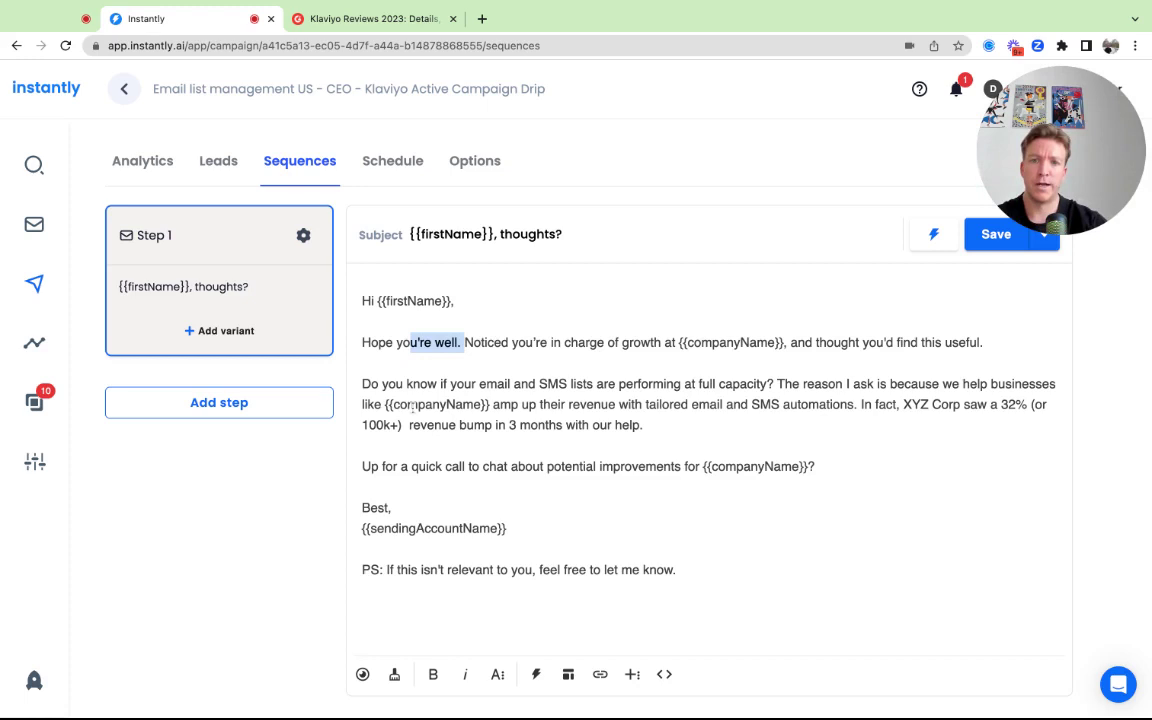
pyautogui.moveTo(642, 425); pyautogui.dragTo(381, 384)
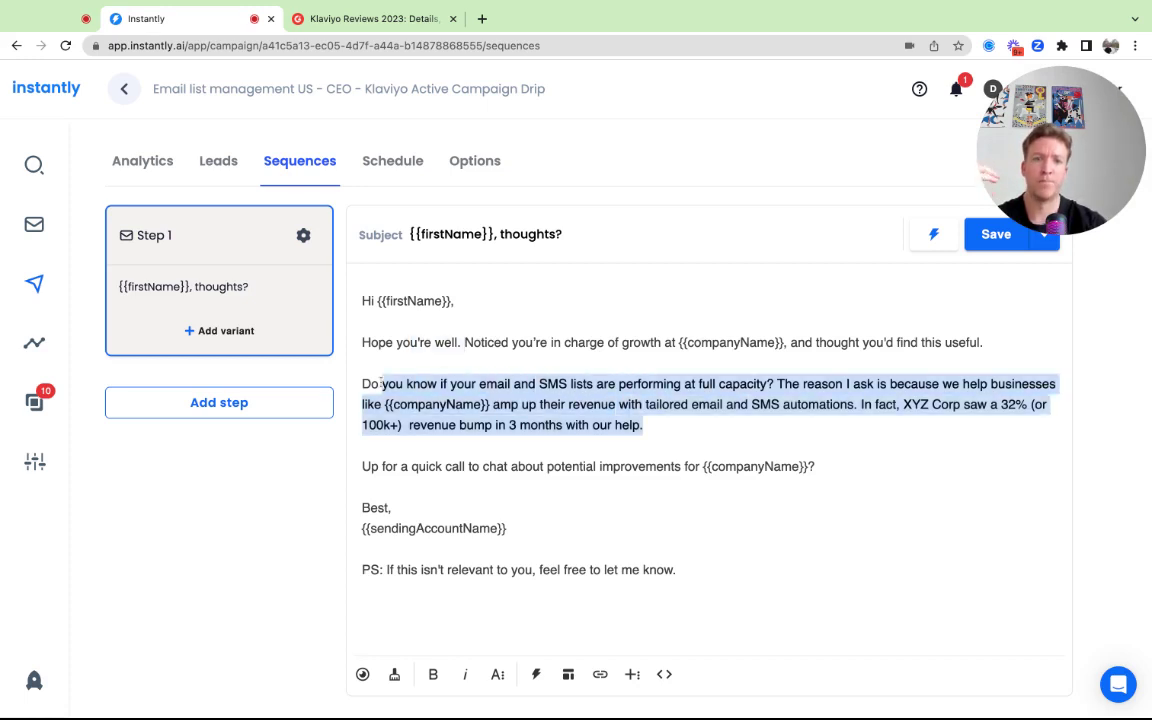
pyautogui.click(398, 466)
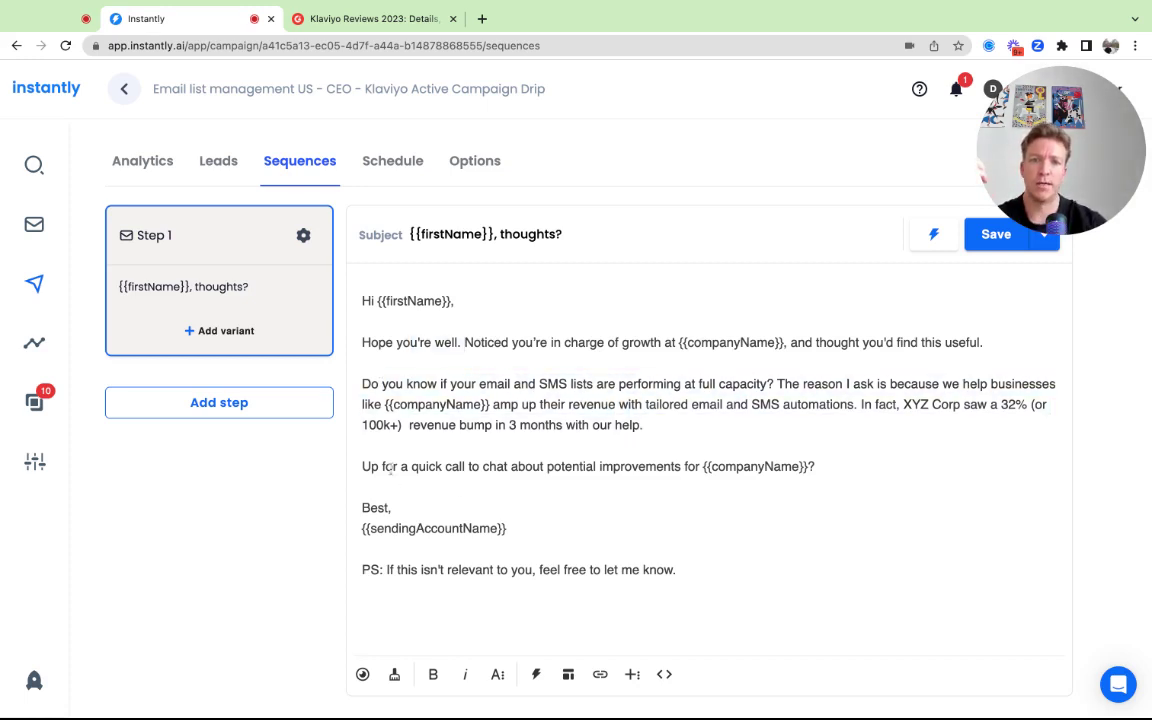
pyautogui.moveTo(398, 466); pyautogui.dragTo(577, 468)
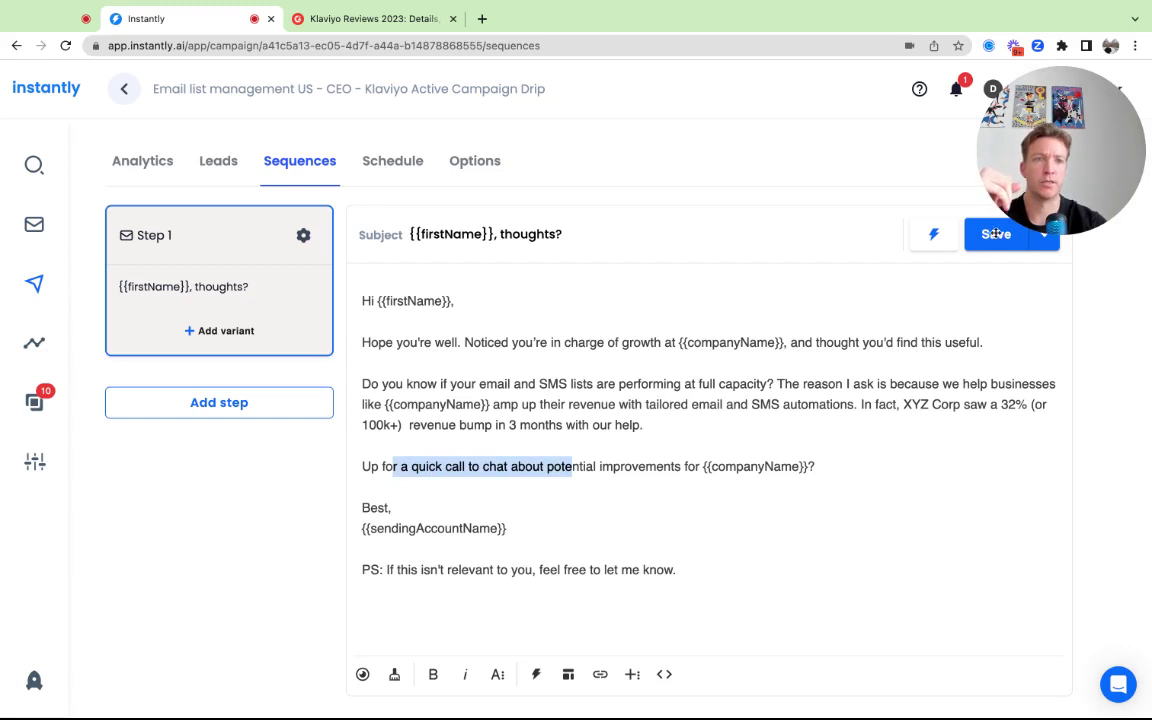
pyautogui.click(684, 216)
pyautogui.click(981, 242)
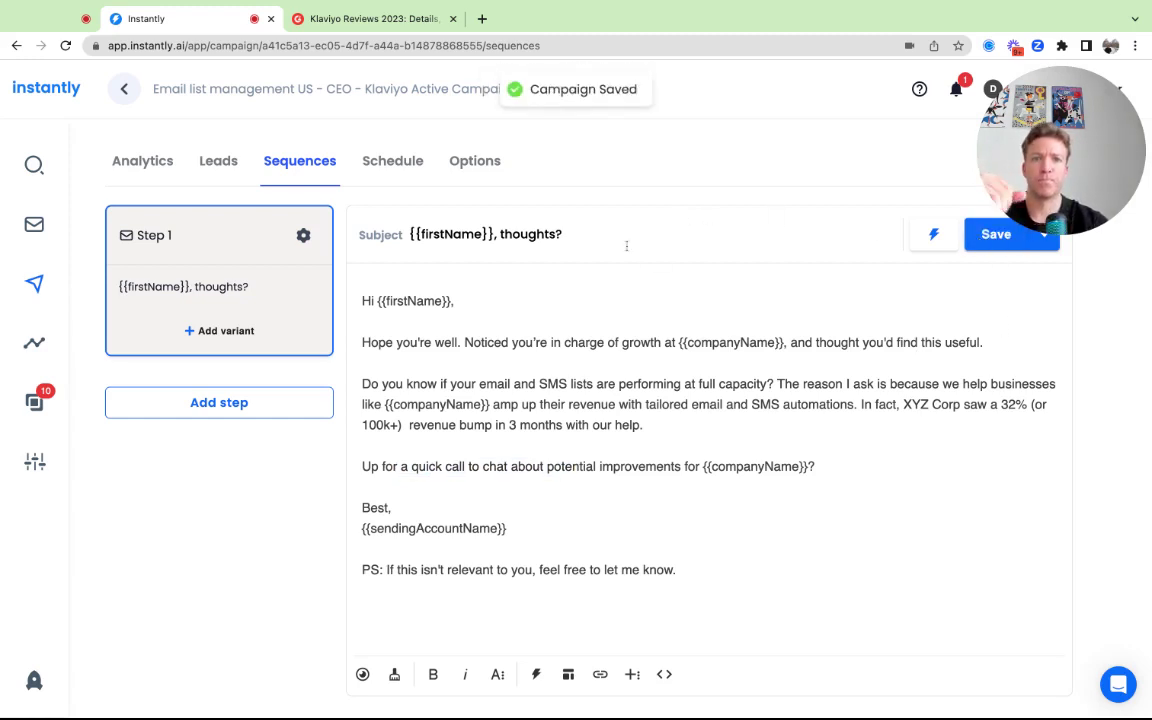